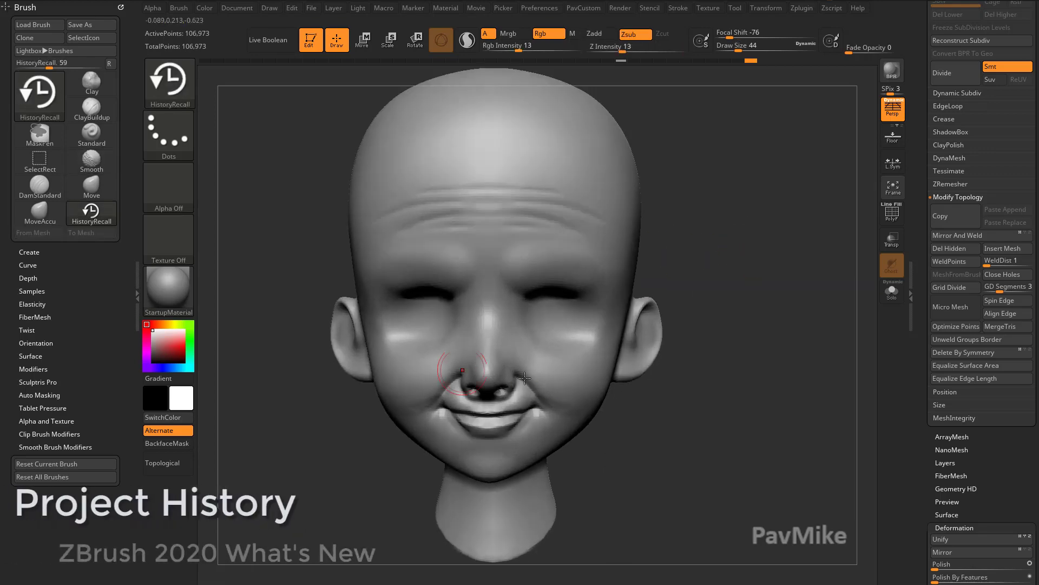
Step: Display the wireframe on the head and remesh it with DynaMesh at resolution 256
click(892, 212)
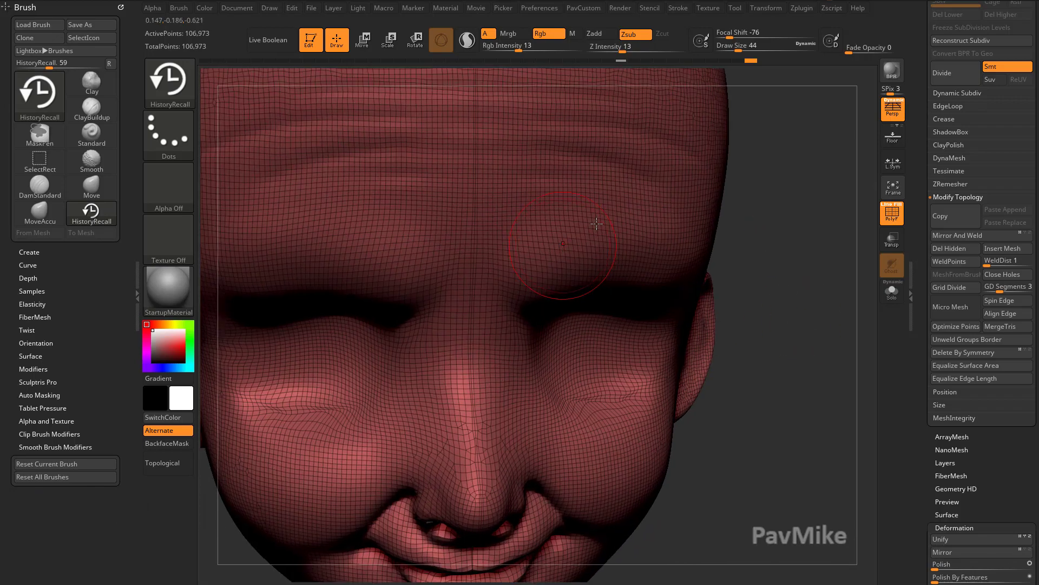
scroll(922, 290, up, 5)
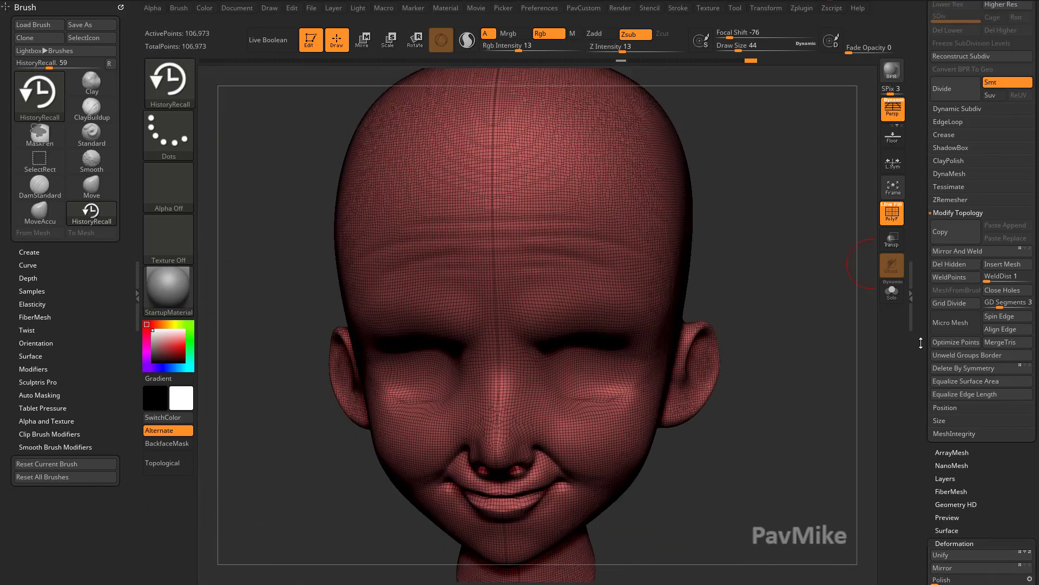
click(949, 296)
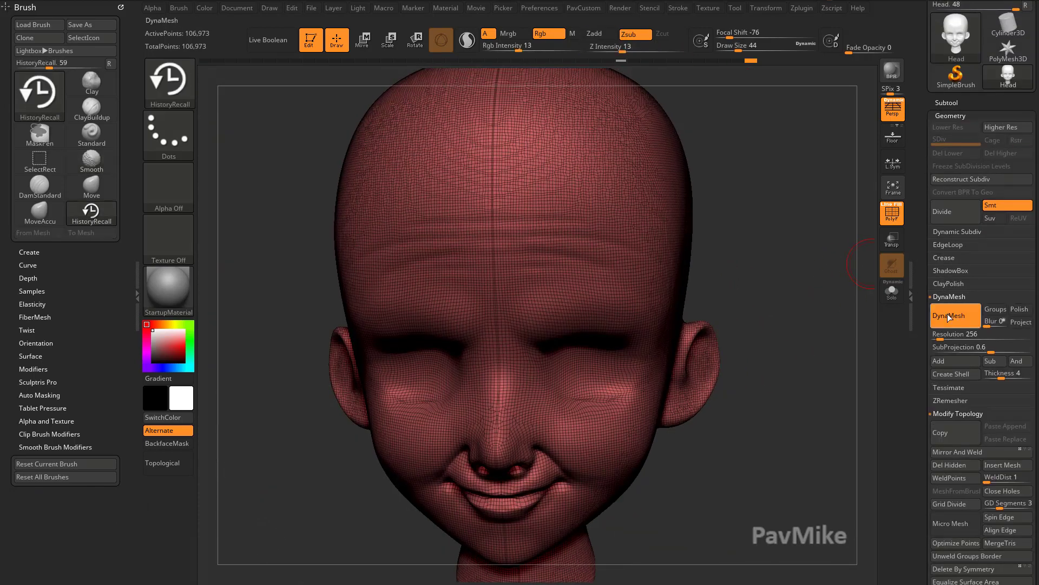
click(949, 316)
ctrl+drag(768, 260, 840, 388)
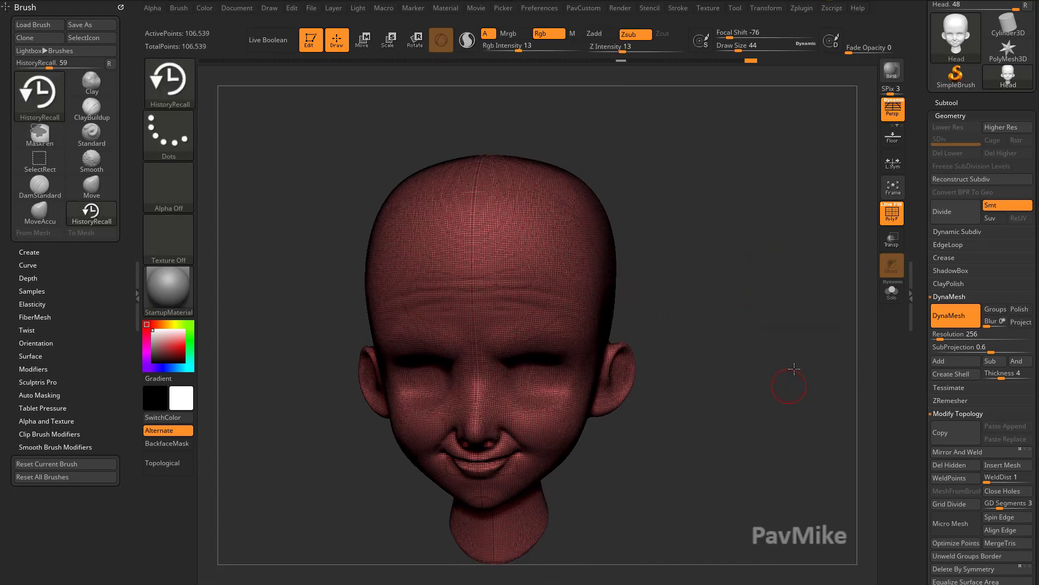
Step: Inspect the DynaMeshed head from three-quarter and front views, with the wireframe hidden and shown
click(892, 214)
mouse_move(758, 348)
mouse_down()
mouse_move(770, 317)
mouse_move(772, 335)
mouse_up()
drag(772, 330, 720, 320)
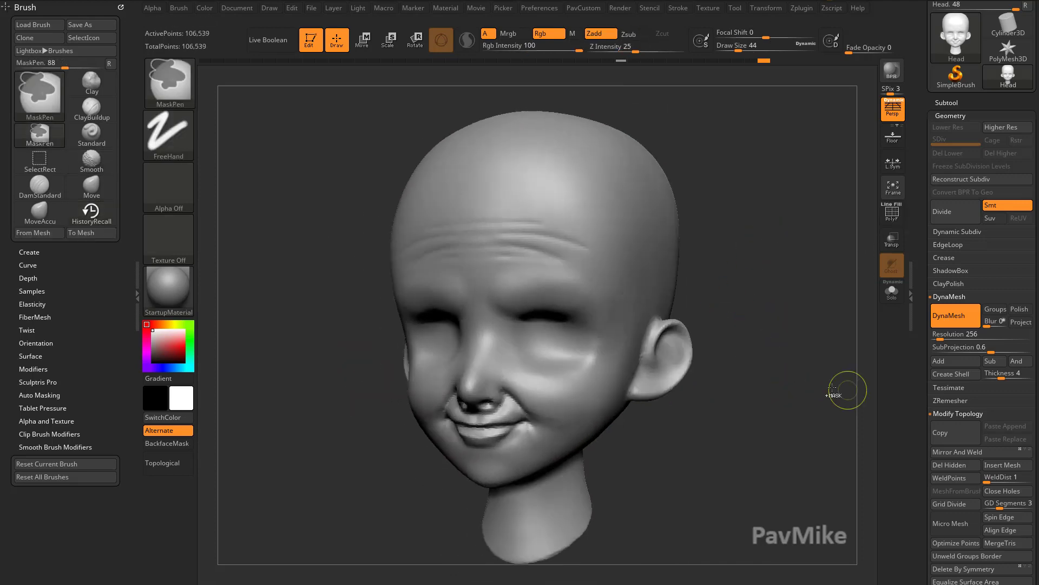
shift+drag(774, 286, 836, 271)
click(888, 223)
alt+drag(762, 280, 785, 278)
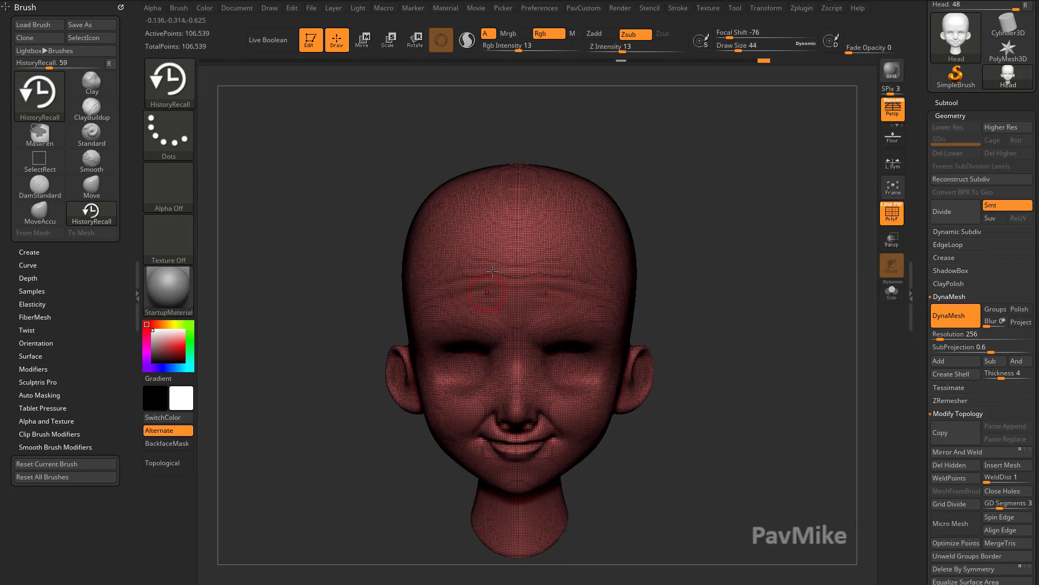
Step: Check the X-axis symmetry setting for the head
click(765, 7)
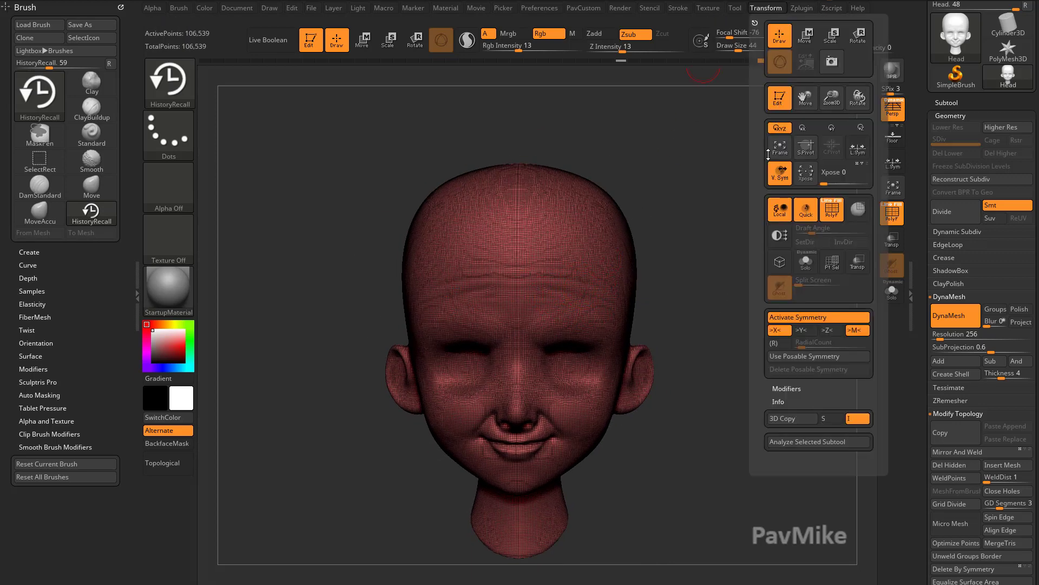
click(787, 317)
click(787, 318)
Step: Hide the wireframe and set AdaptiveSize to 13 in the ZRemesher settings
alt+drag(770, 329, 783, 377)
click(895, 218)
drag(915, 382, 915, 340)
shift+click(940, 338)
shift+click(941, 327)
scroll(928, 349, down, 1)
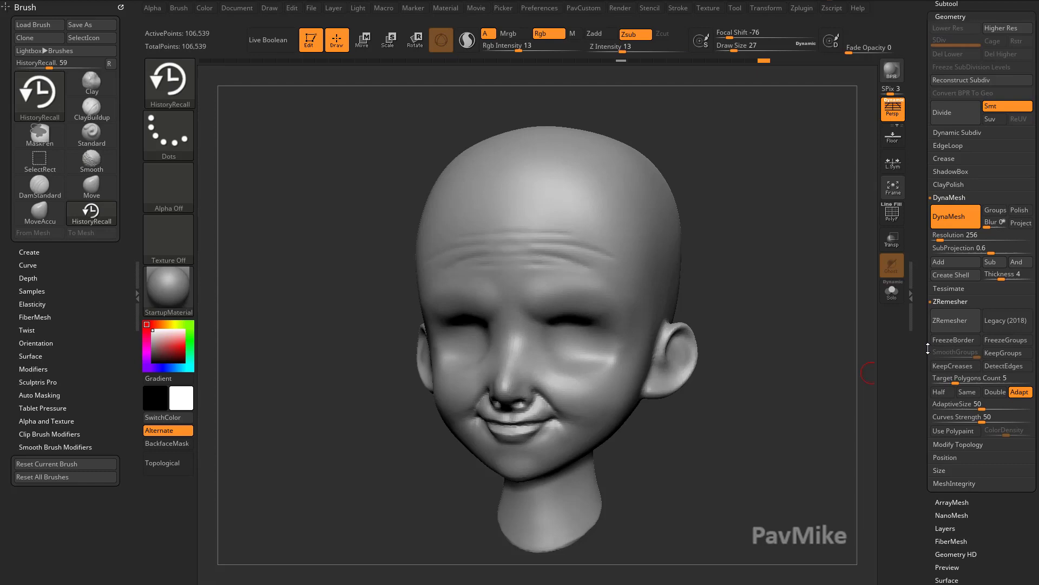
drag(969, 405, 951, 407)
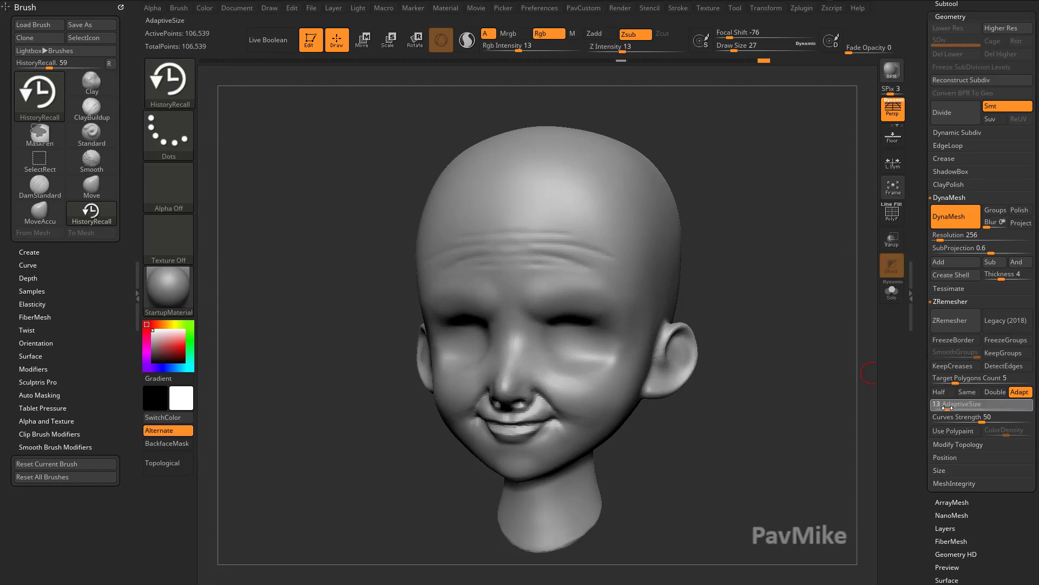
drag(791, 427, 751, 427)
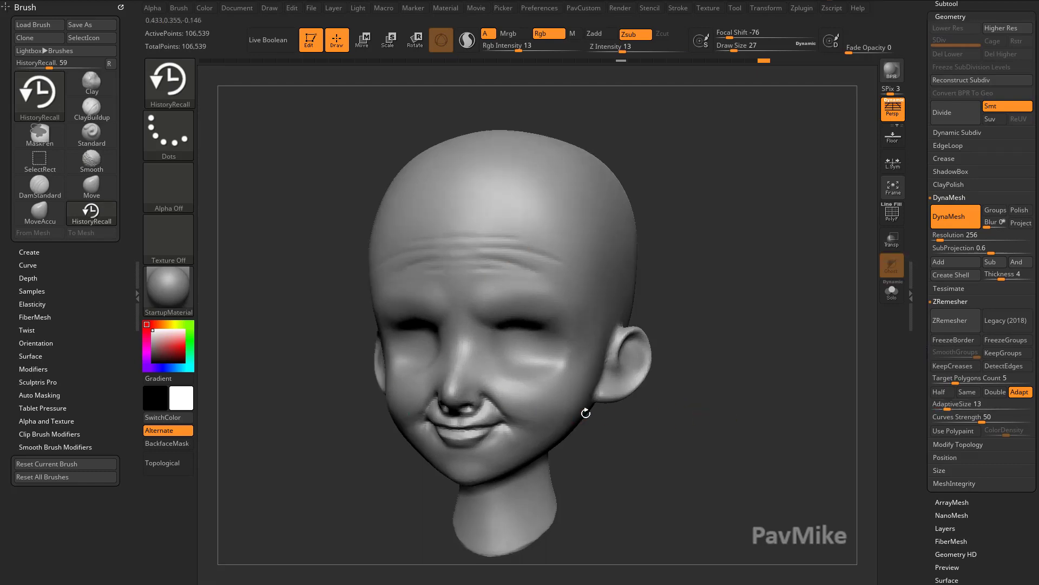
click(978, 406)
drag(967, 408, 944, 409)
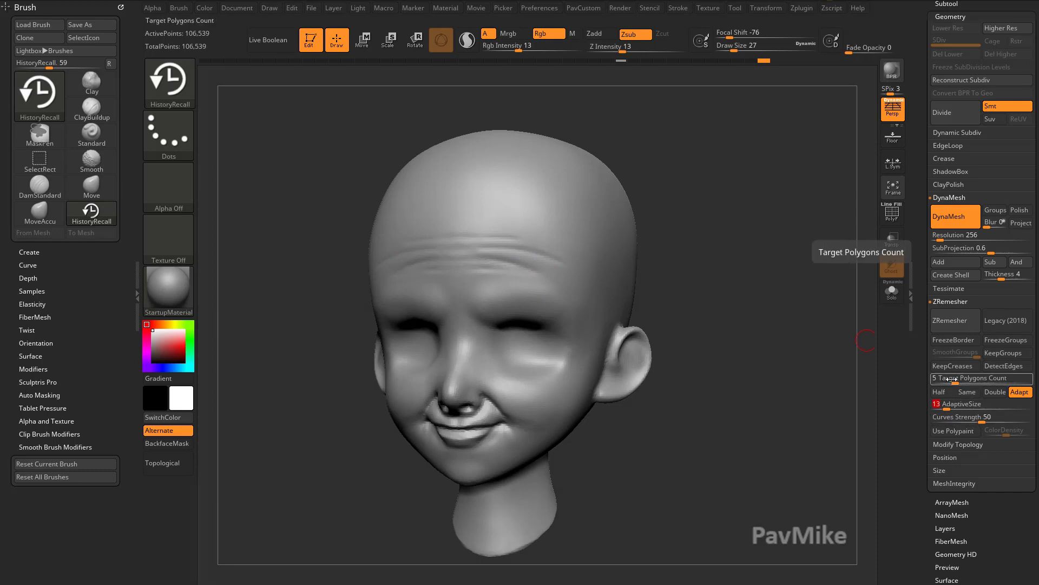
Step: Retopologize the head with ZRemesher at a target polygon count of 5 and display its wireframe
click(949, 327)
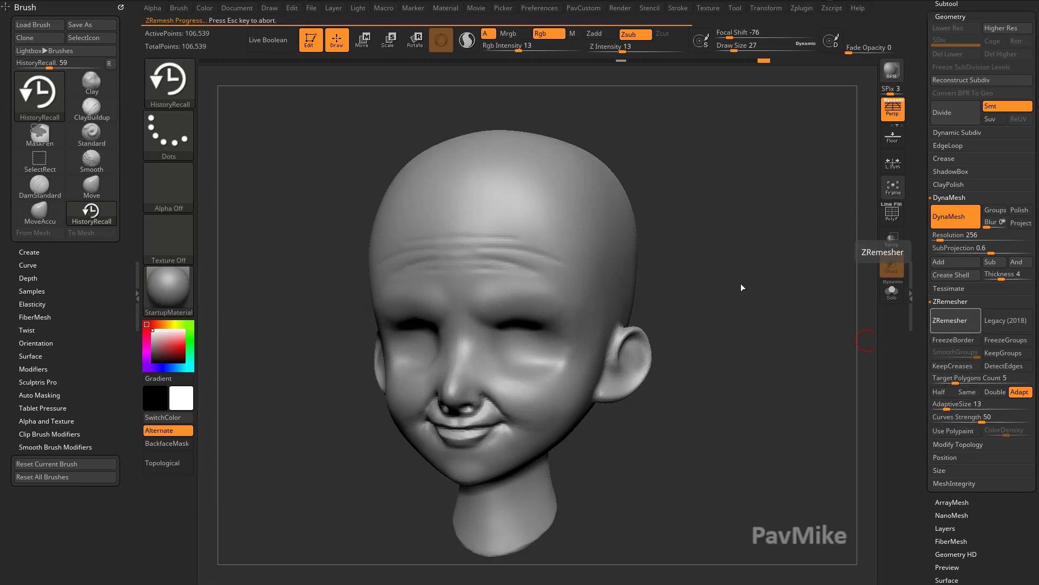
key(shift+f)
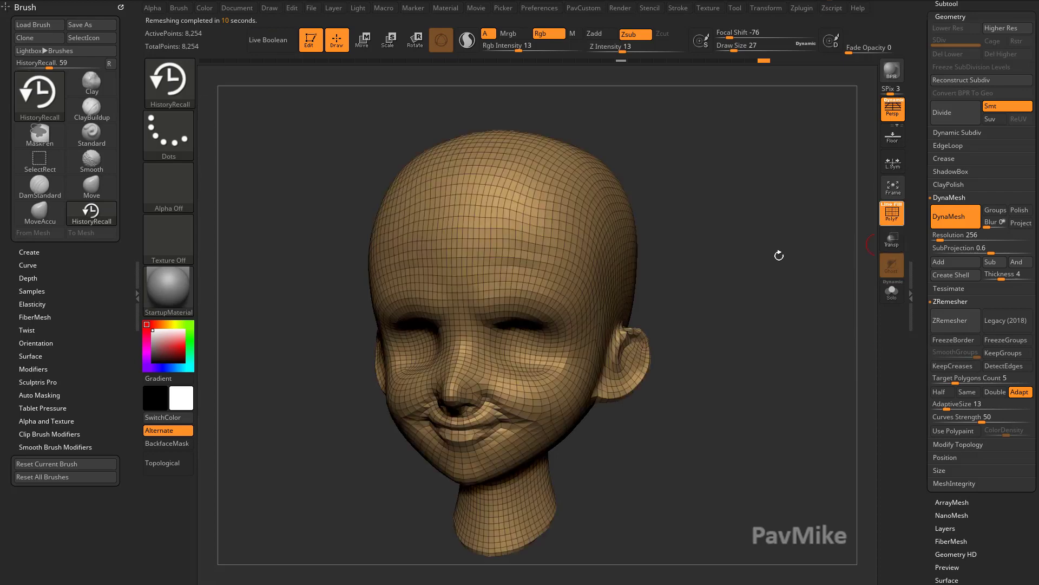
shift+drag(779, 256, 647, 279)
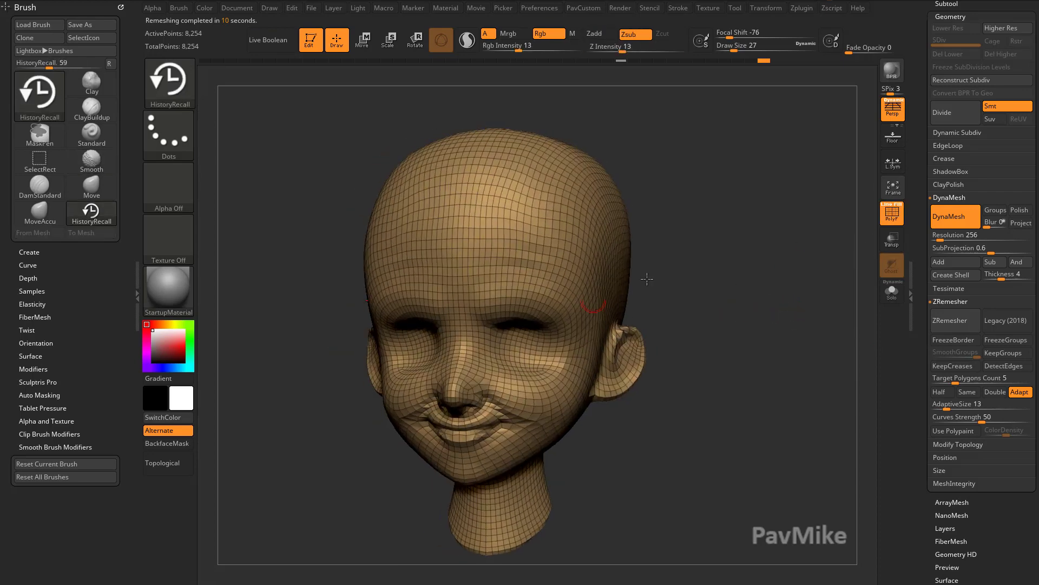
Step: Enable the Half option and run ZRemesher on the head to reduce its polygons further
click(939, 391)
click(950, 320)
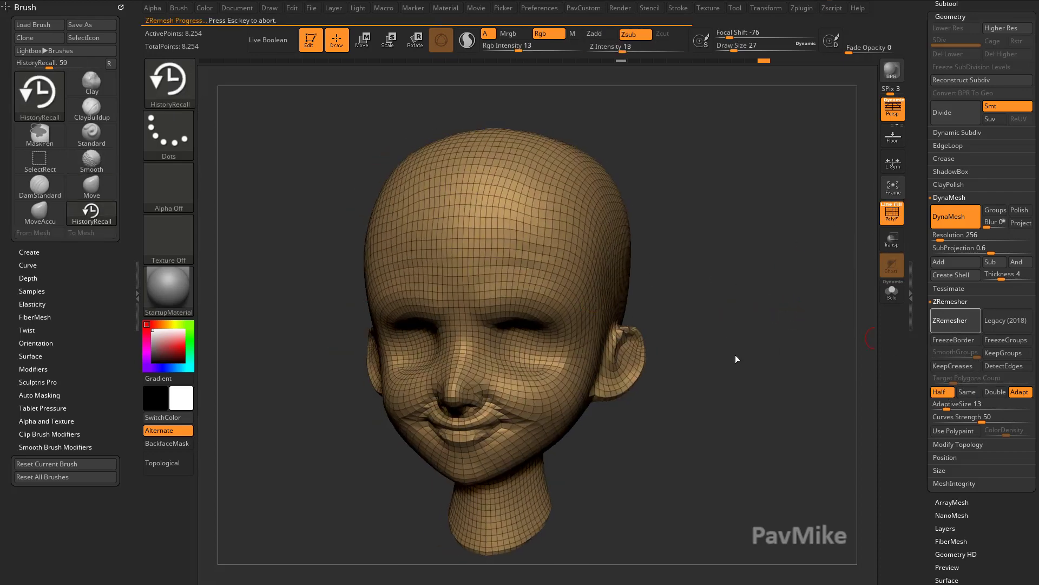
shift+drag(763, 351, 765, 353)
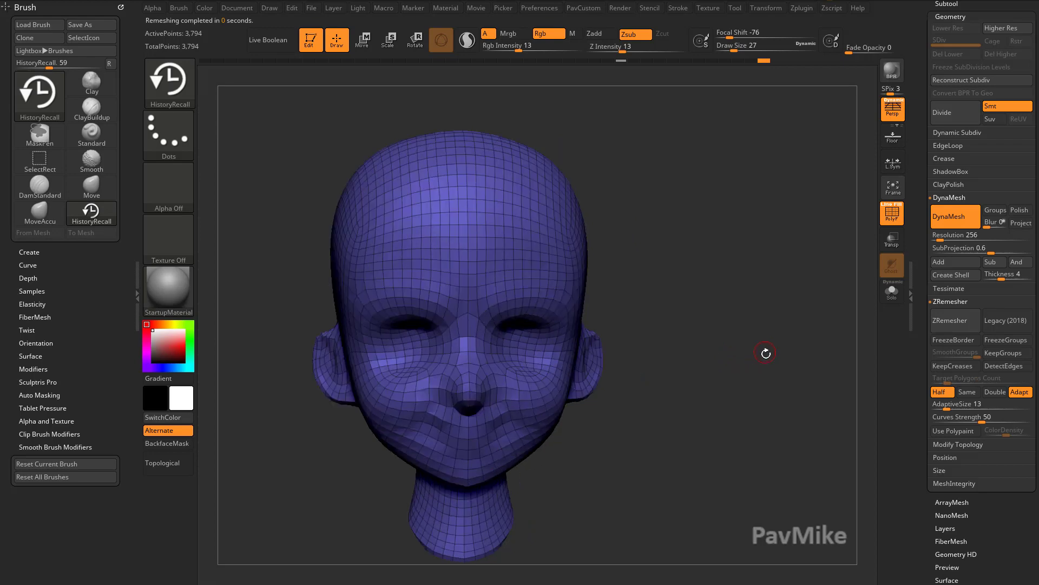
Step: Undo the last remesh and run ZRemesher at Half on the head again
key(ctrl+z)
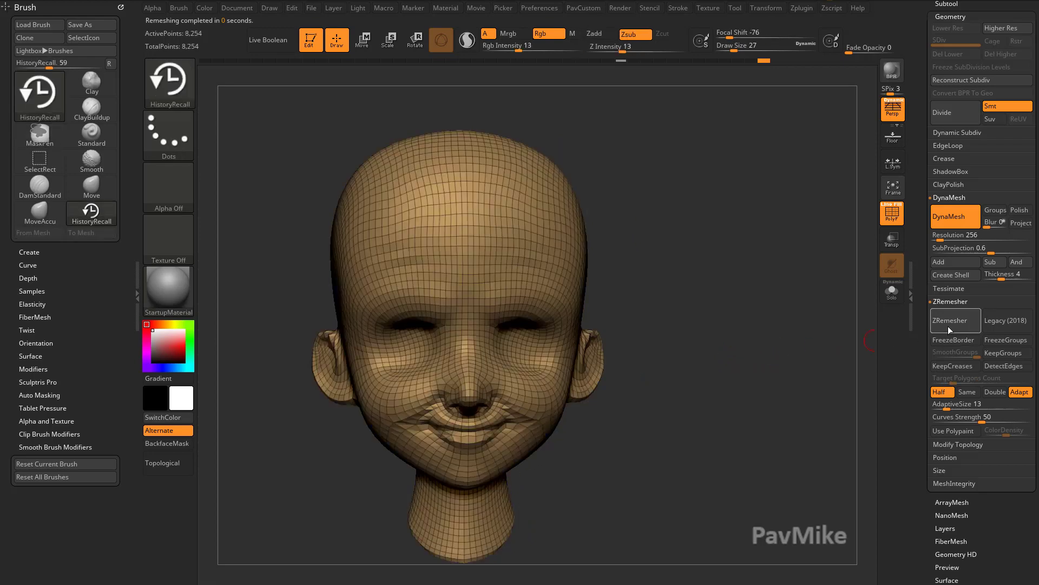
click(948, 326)
drag(714, 389, 576, 418)
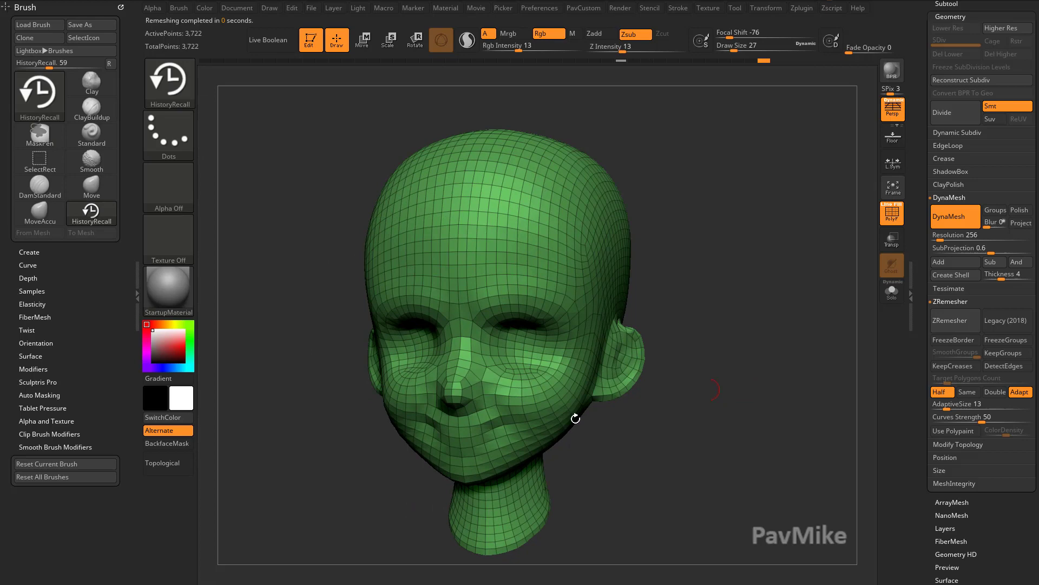
drag(754, 297, 672, 267)
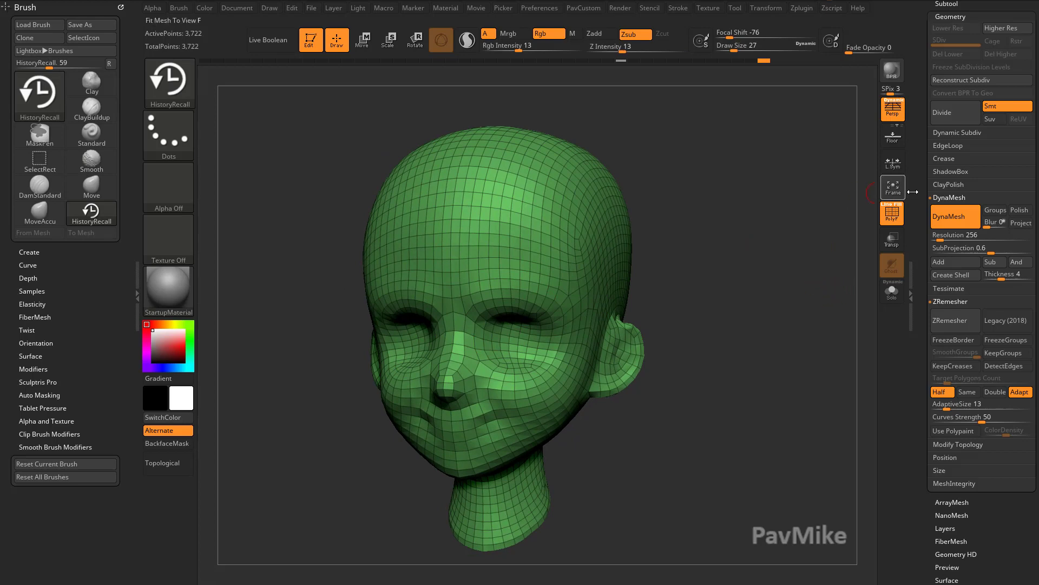
Step: Mark the earlier wrinkled-face state, Undo History 211, as the recall source and return to the latest history state
drag(913, 191, 917, 308)
click(957, 212)
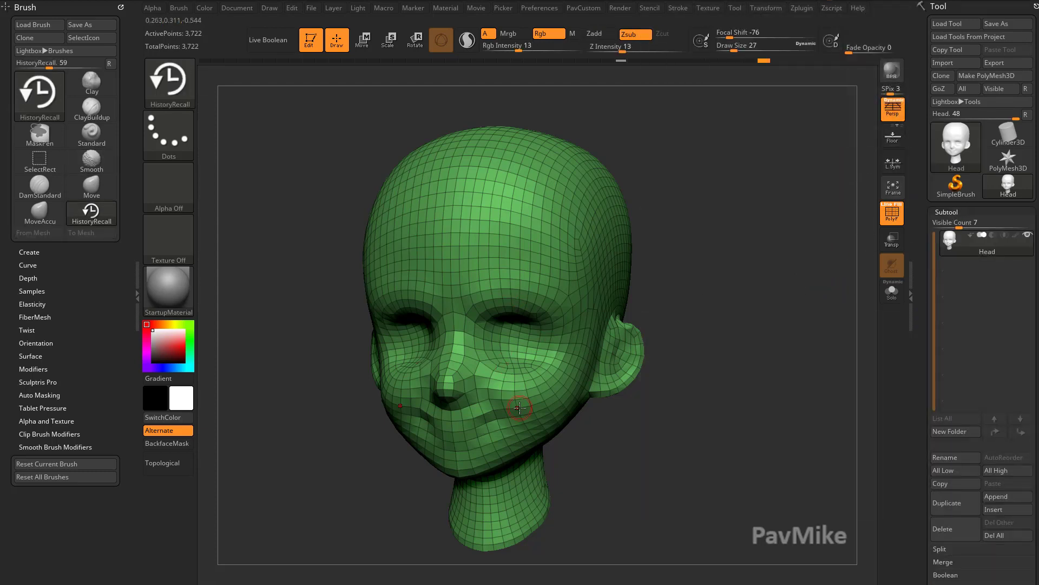
click(753, 61)
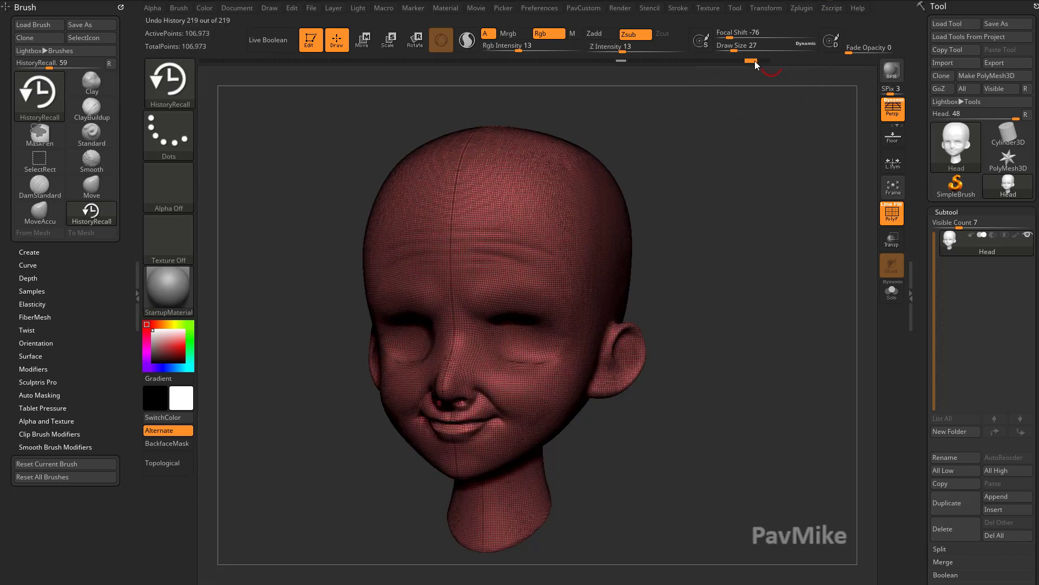
click(739, 62)
click(750, 61)
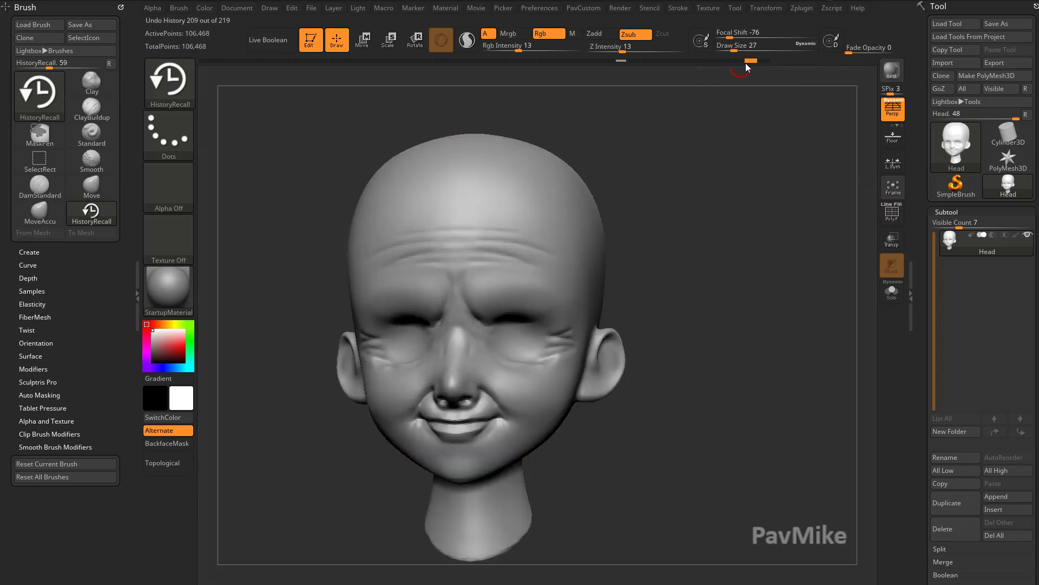
click(741, 64)
click(739, 64)
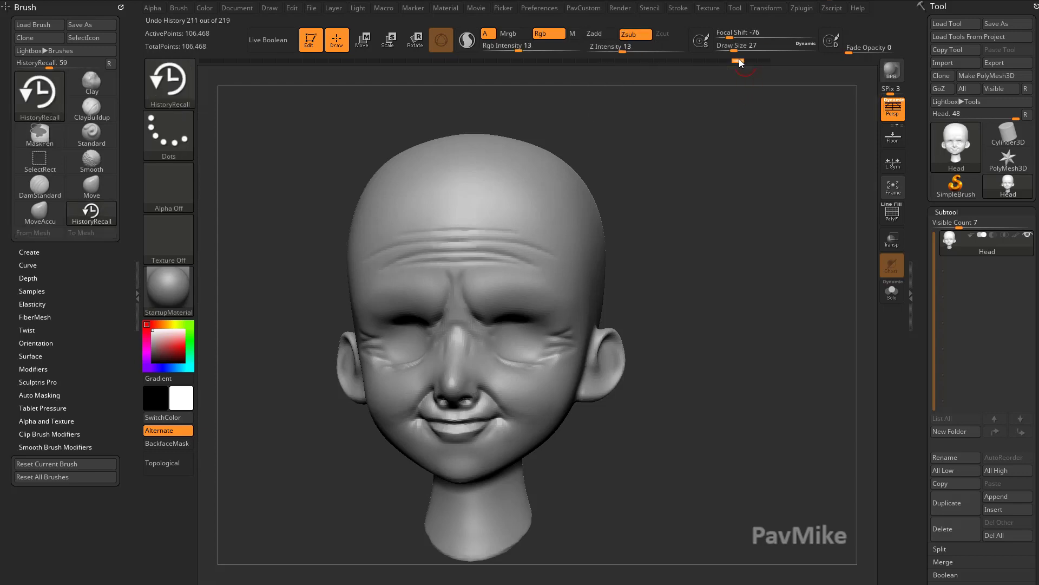
drag(740, 60, 773, 62)
Step: Hide the wireframe and paint forehead detail from the marked history state onto the low-poly head with the HistoryRecall brush
click(892, 220)
drag(805, 313, 805, 362)
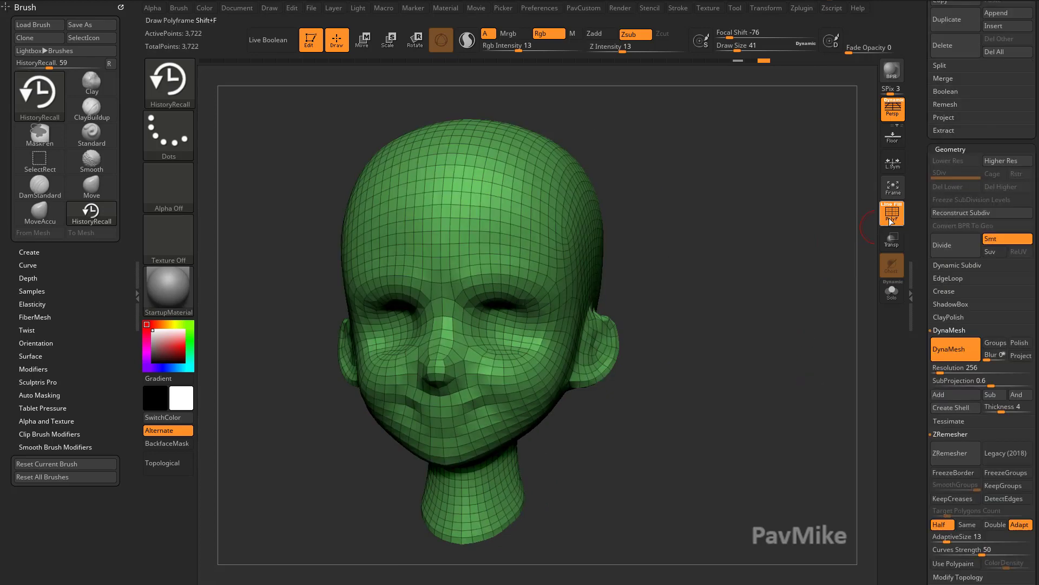
click(891, 221)
alt+drag(731, 311, 731, 341)
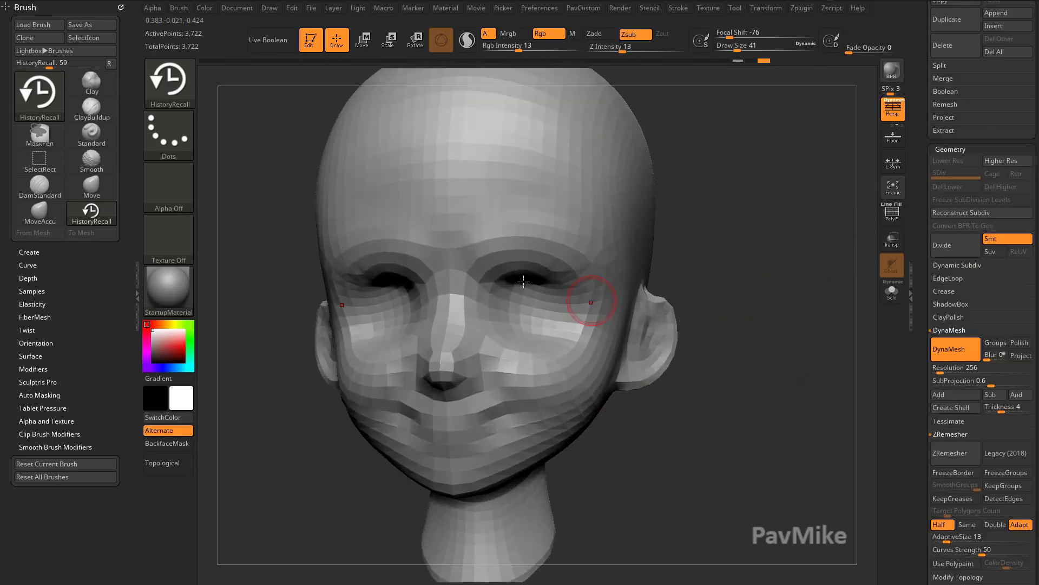
alt+drag(674, 258, 823, 367)
drag(761, 325, 720, 346)
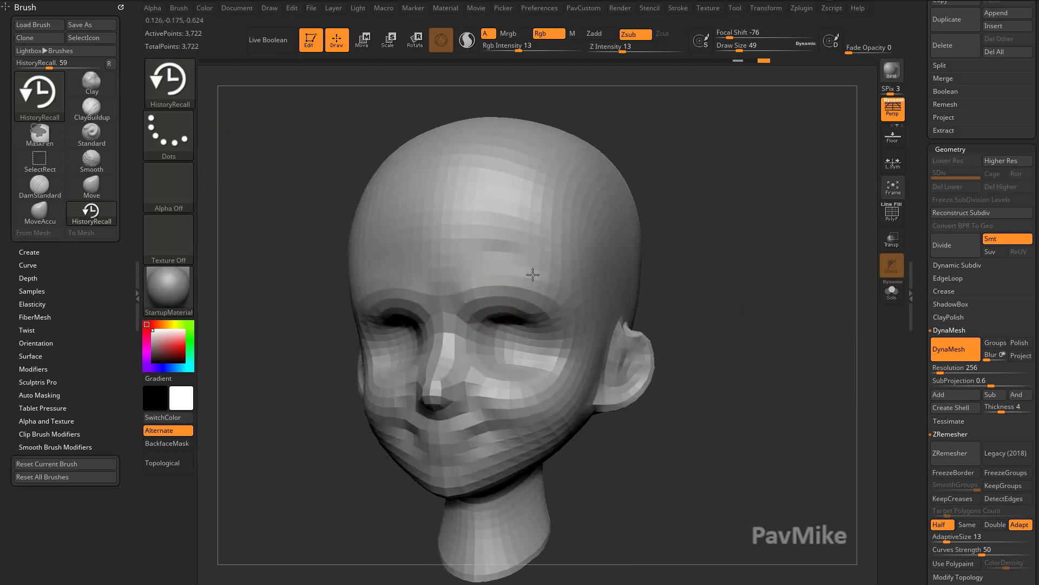
drag(643, 302, 613, 327)
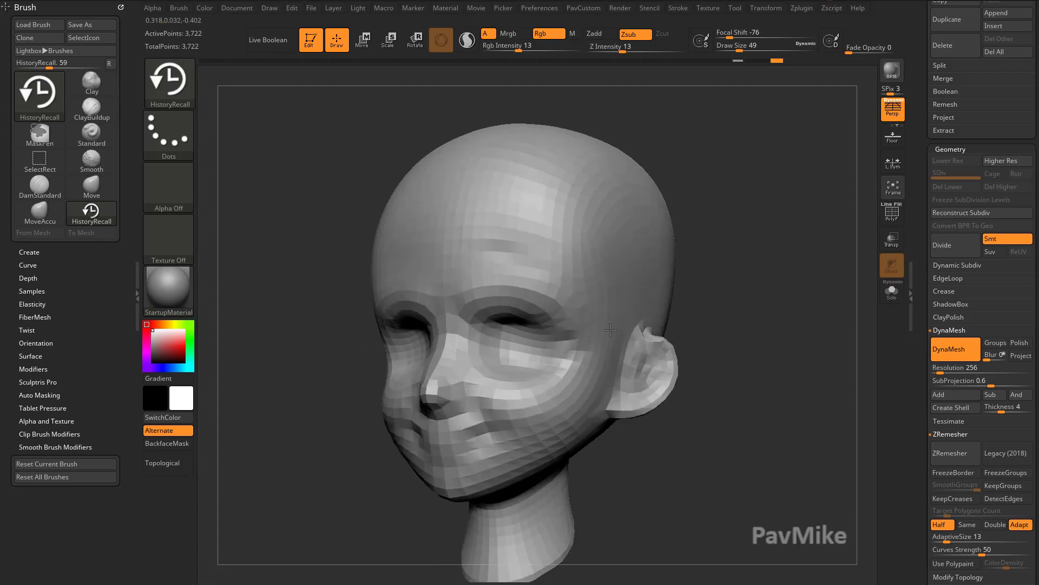
drag(683, 314, 763, 322)
Step: Subdivide the head to level 3 and recall the brow, eye-corner, nose and mouth details with the HistoryRecall brush
key(ctrl+d)
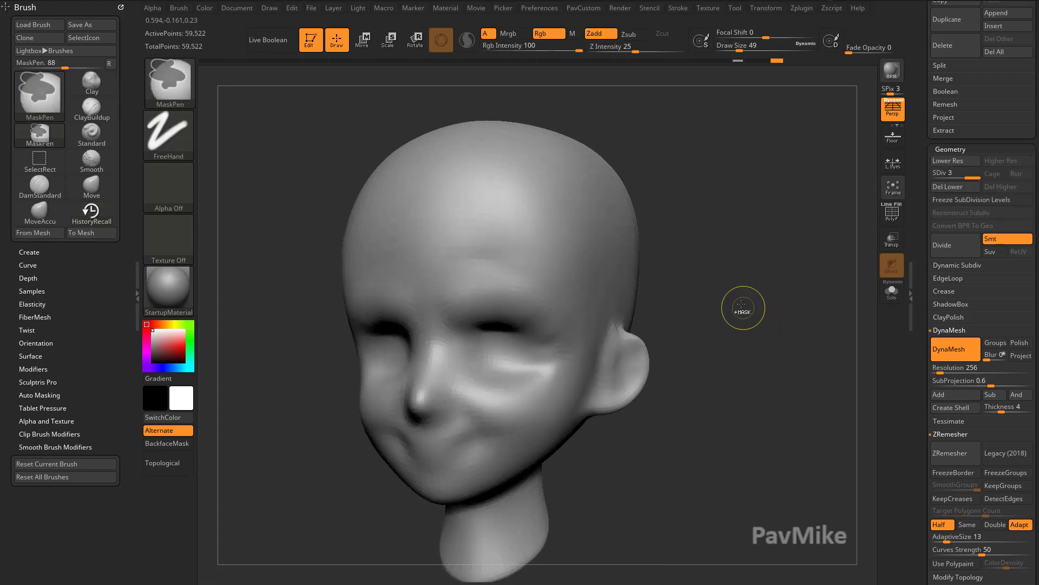
key(ctrl+d)
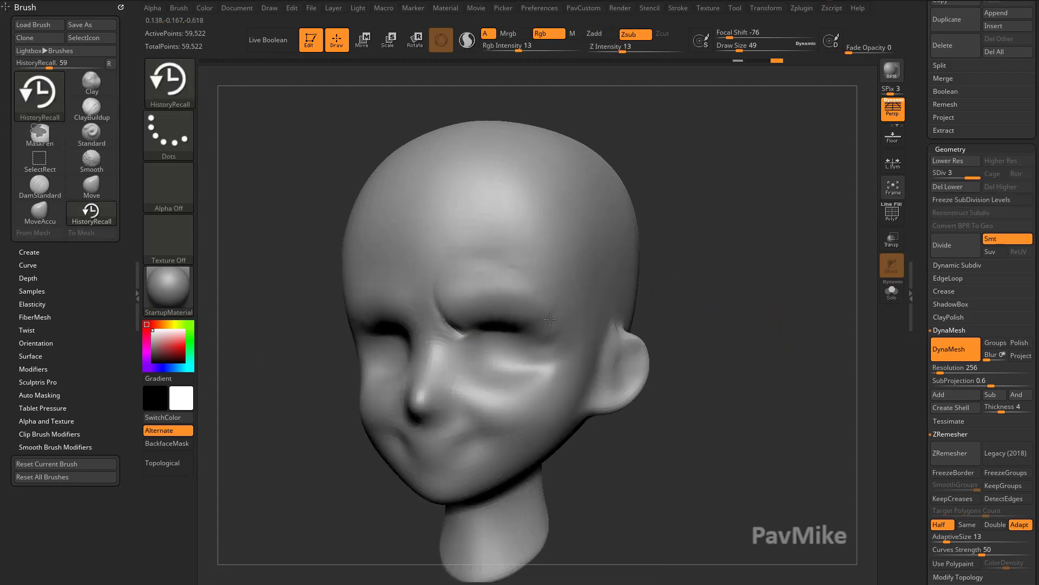
drag(497, 261, 521, 269)
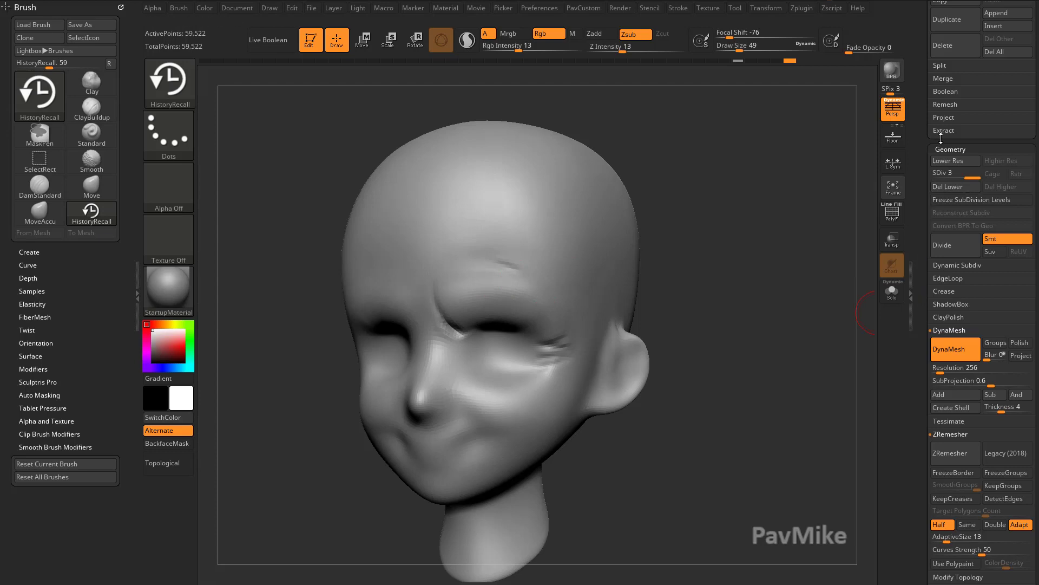
drag(821, 274, 552, 318)
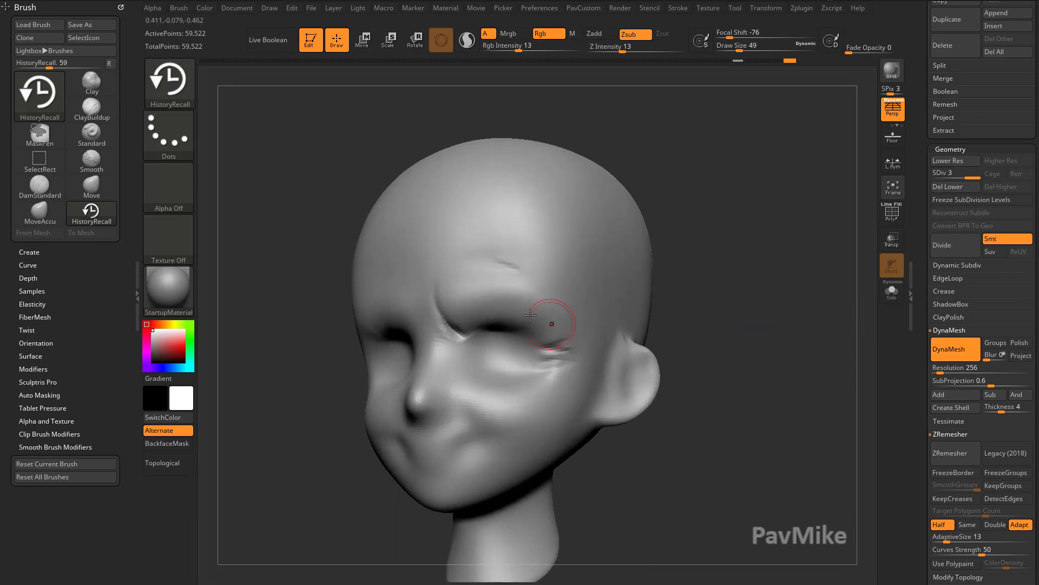
mouse_move(448, 358)
mouse_down()
mouse_move(444, 450)
mouse_move(429, 458)
mouse_move(476, 453)
mouse_move(512, 399)
mouse_up()
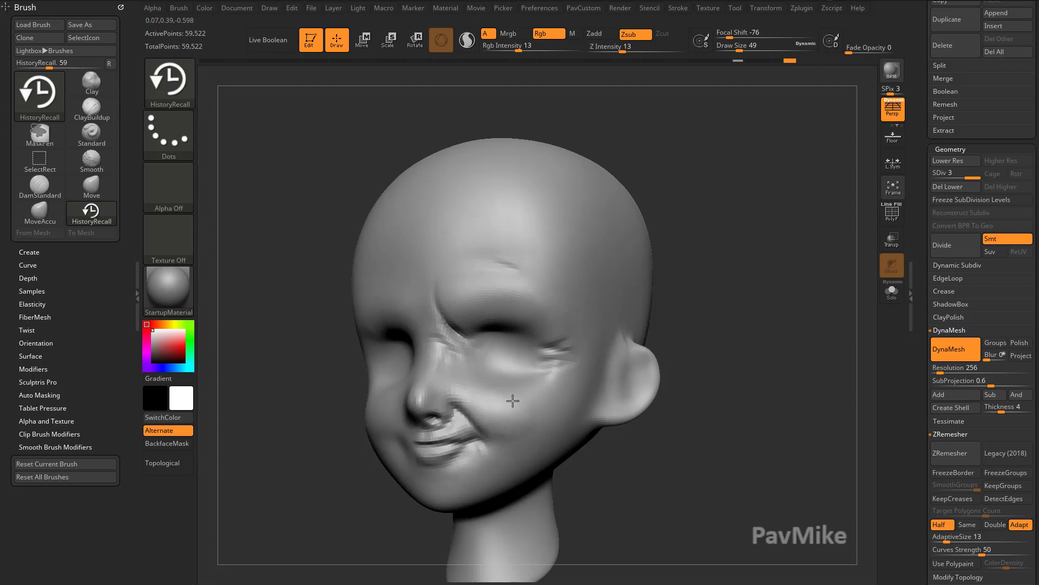
Step: Undo the recalled facial details and the subdivisions back to the low-poly head
mouse_move(747, 331)
mouse_down()
mouse_move(780, 346)
mouse_move(760, 348)
mouse_up()
key(ctrl+z)
key(ctrl+z)
key(ctrl+z)
key(ctrl+z)
key(ctrl+z)
key(ctrl+z)
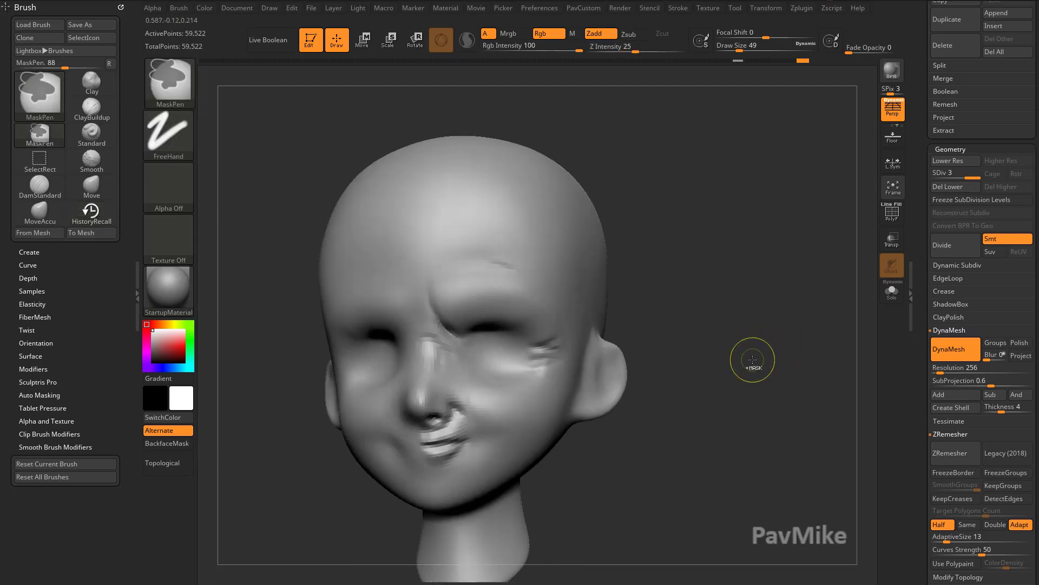
key(ctrl+z)
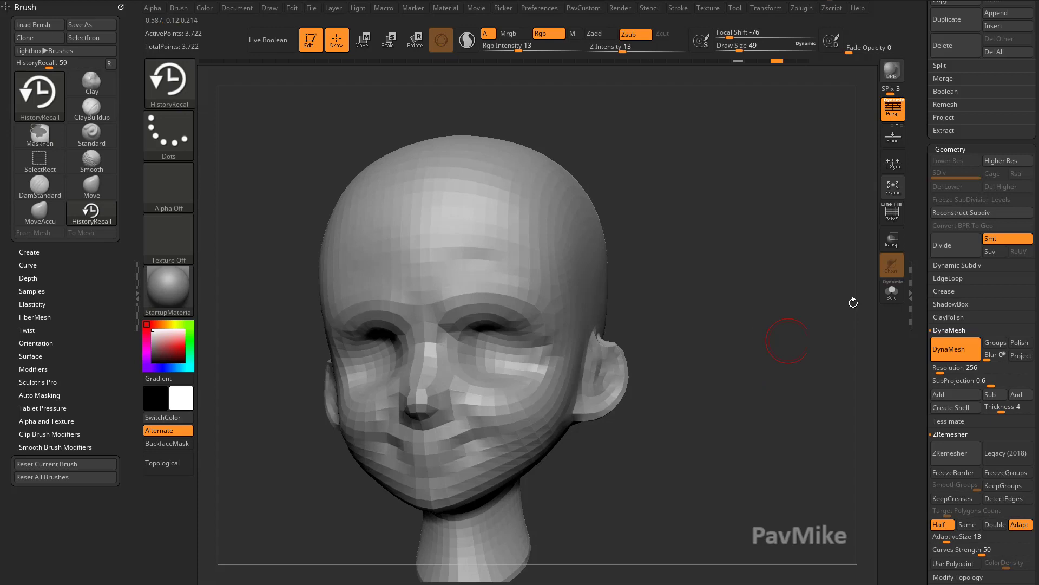
mouse_move(633, 272)
mouse_down()
mouse_move(750, 301)
mouse_move(650, 322)
mouse_up()
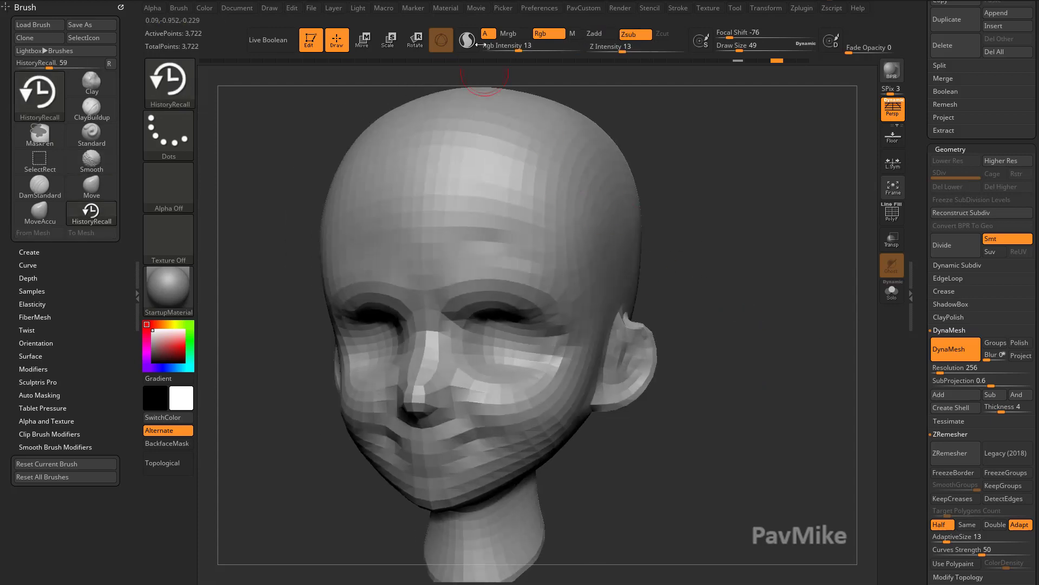
Step: Enable Sculptris Pro mode for the HistoryRecall brush and reduce its draw size to 25
click(467, 41)
mouse_move(720, 293)
alt+mouse_down()
mouse_move(768, 281)
mouse_move(765, 331)
alt+mouse_up()
key(s)
click(765, 294)
key(s)
click(768, 306)
Step: Switch to the browser to view the YouTube playlists page with the ZBrush 2018 What's New playlist, and return to ZBrush
mouse_move(560, 582)
mouse_down()
mouse_move(564, 414)
mouse_move(670, 30)
mouse_up()
mouse_move(808, 388)
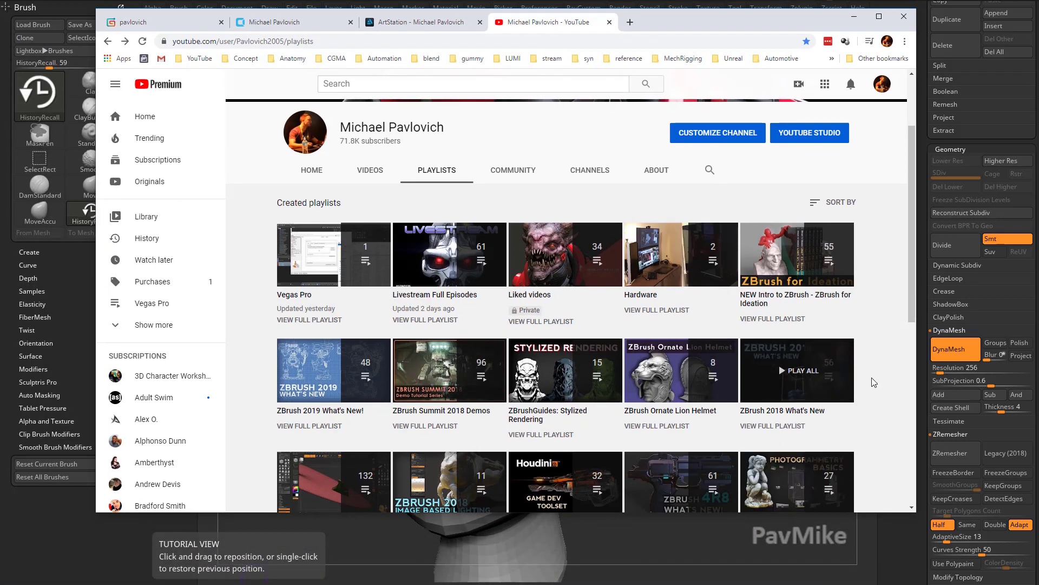
key(alt+Tab)
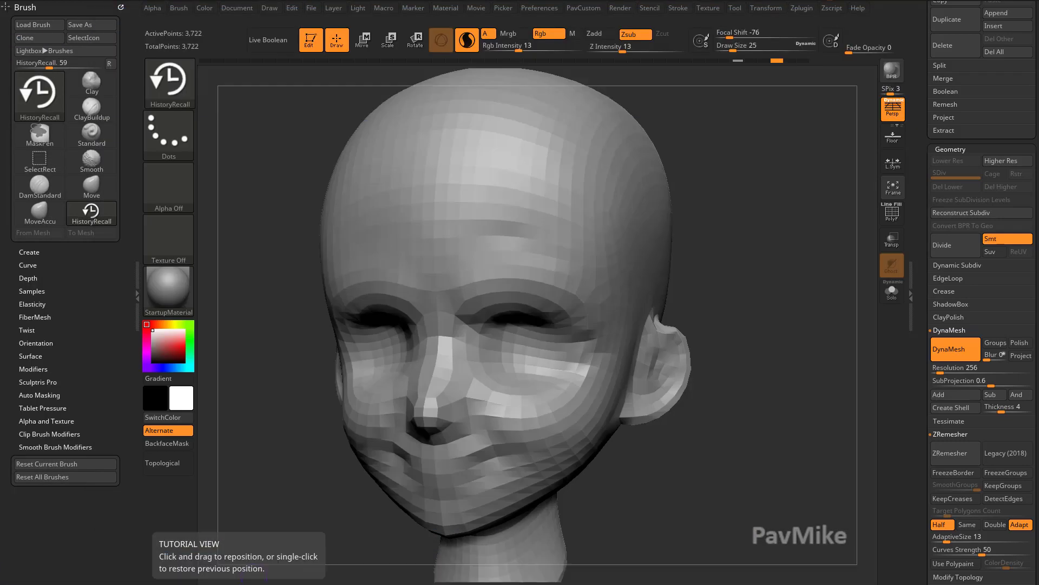
Step: Show the wireframe and recall one side's brow, eye-corner and nostril details with the HistoryRecall brush at draw size 27
click(890, 220)
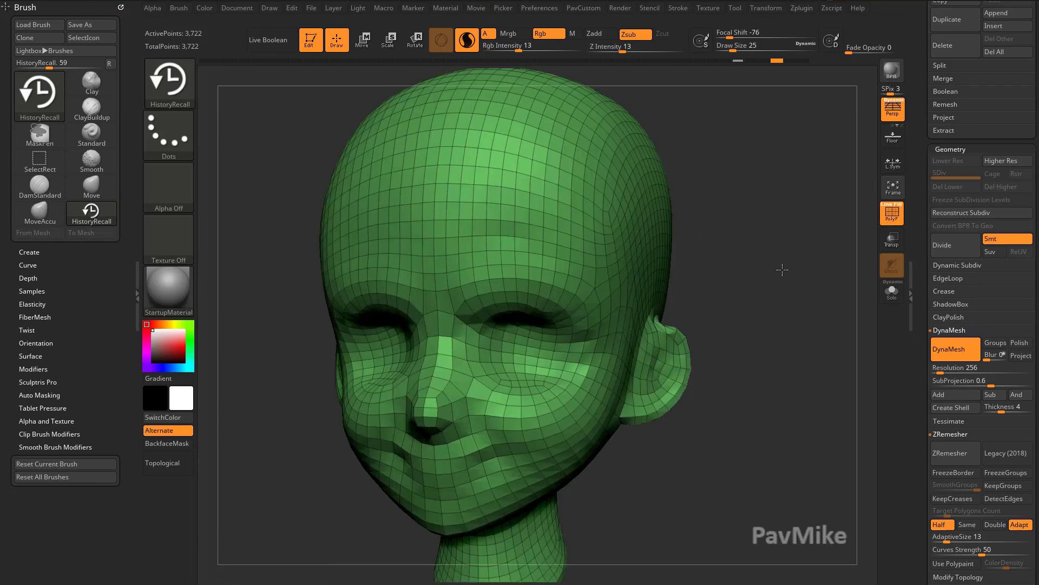
alt+drag(780, 271, 775, 308)
key(s)
click(501, 252)
mouse_move(470, 256)
mouse_down()
mouse_move(467, 268)
mouse_move(461, 246)
mouse_move(476, 240)
mouse_move(541, 238)
mouse_move(584, 255)
mouse_move(638, 310)
mouse_move(591, 360)
mouse_up()
key(s)
click(473, 266)
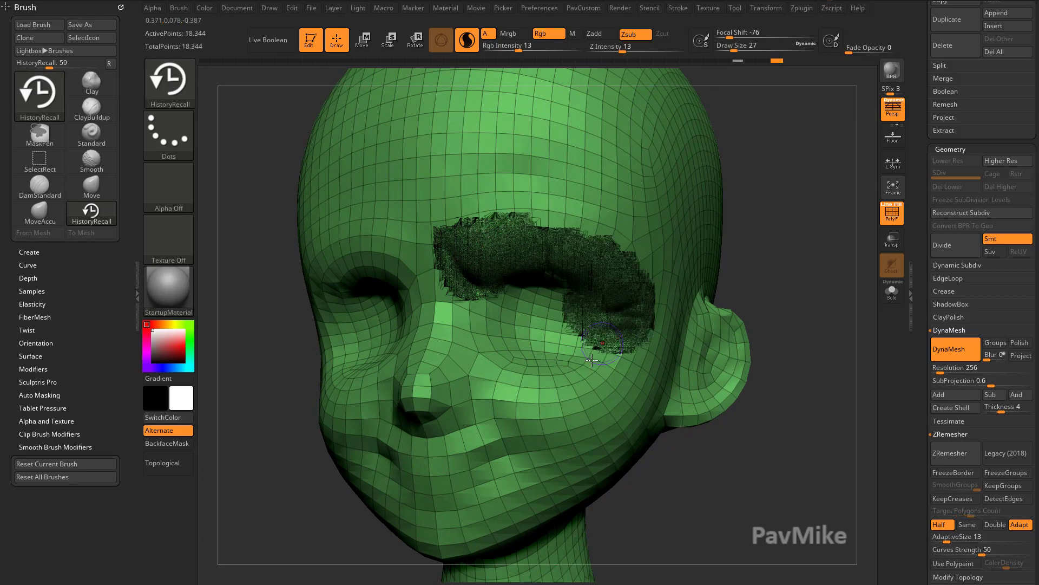
mouse_move(444, 403)
mouse_down()
mouse_move(439, 392)
mouse_move(471, 421)
mouse_up()
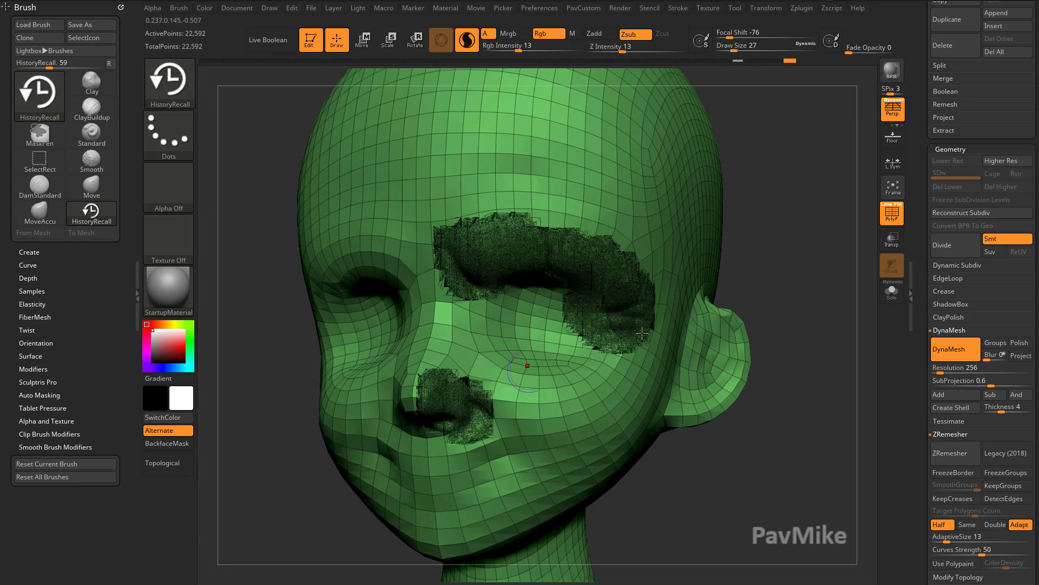
Step: Hide the wireframe, recall the nose bridge and mouth details, and refine the eye-corner wrinkles at draw size 9
click(892, 219)
alt+drag(803, 307, 811, 285)
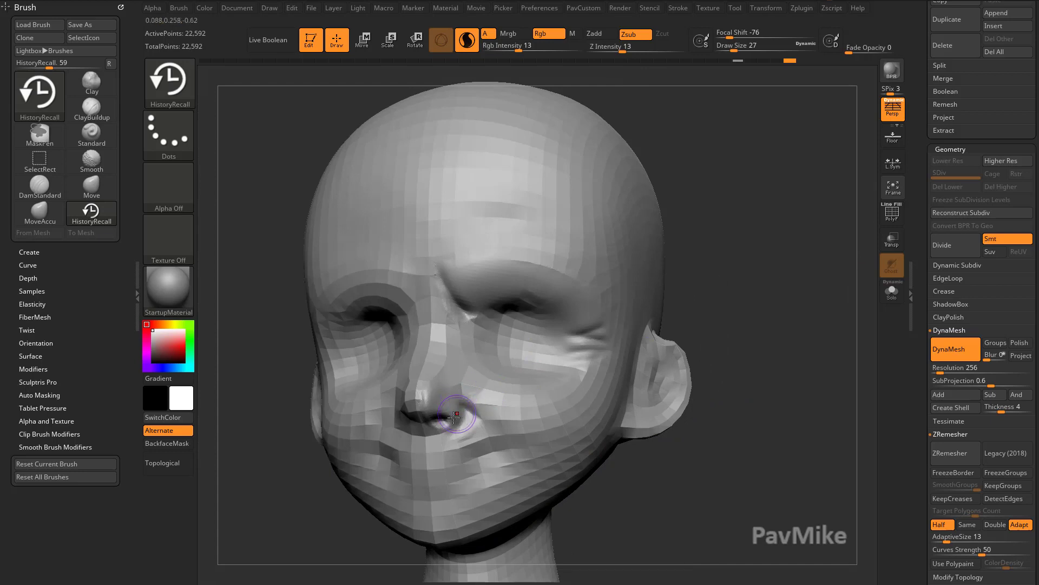
mouse_move(464, 423)
mouse_down()
mouse_move(424, 408)
mouse_move(460, 465)
mouse_move(487, 457)
mouse_move(439, 274)
mouse_up()
mouse_move(741, 319)
mouse_down()
mouse_move(744, 119)
mouse_move(786, 252)
mouse_move(788, 292)
mouse_up()
key(s)
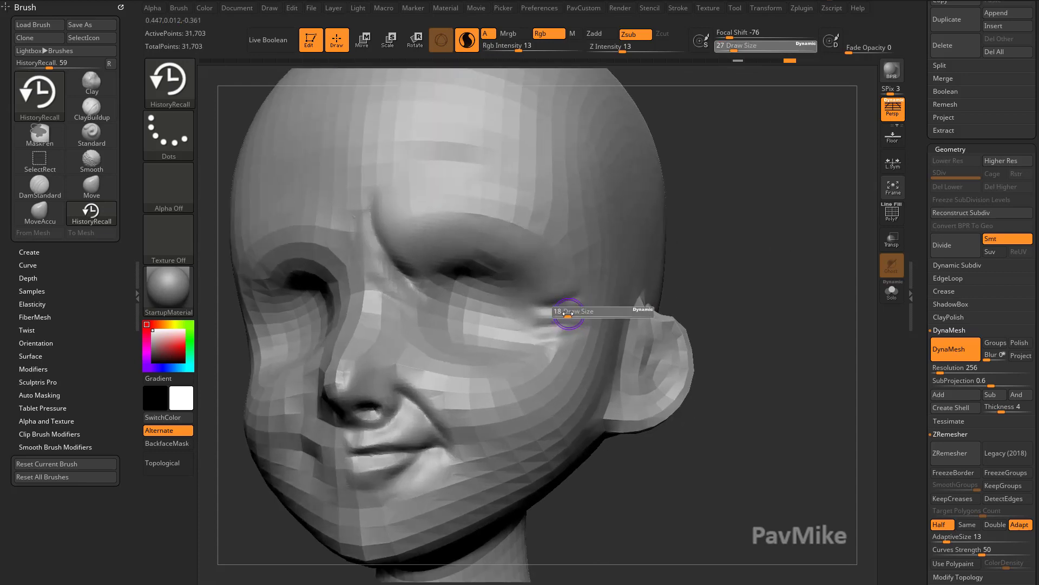
drag(568, 310, 560, 310)
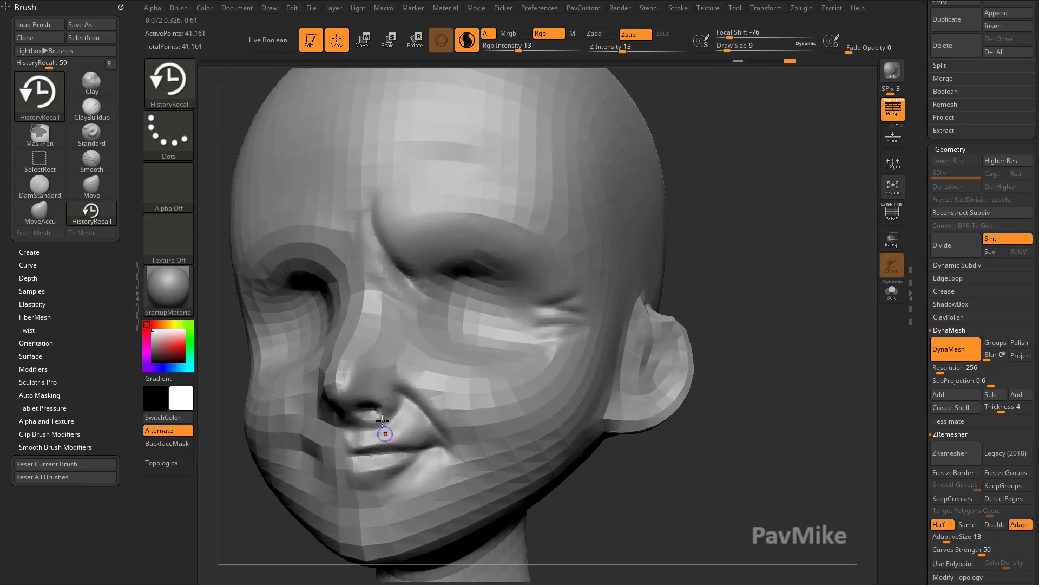
Step: Recall the cheek area with draw size 54 and show the wireframe to inspect the locally densified half of the face
alt+drag(763, 334, 757, 316)
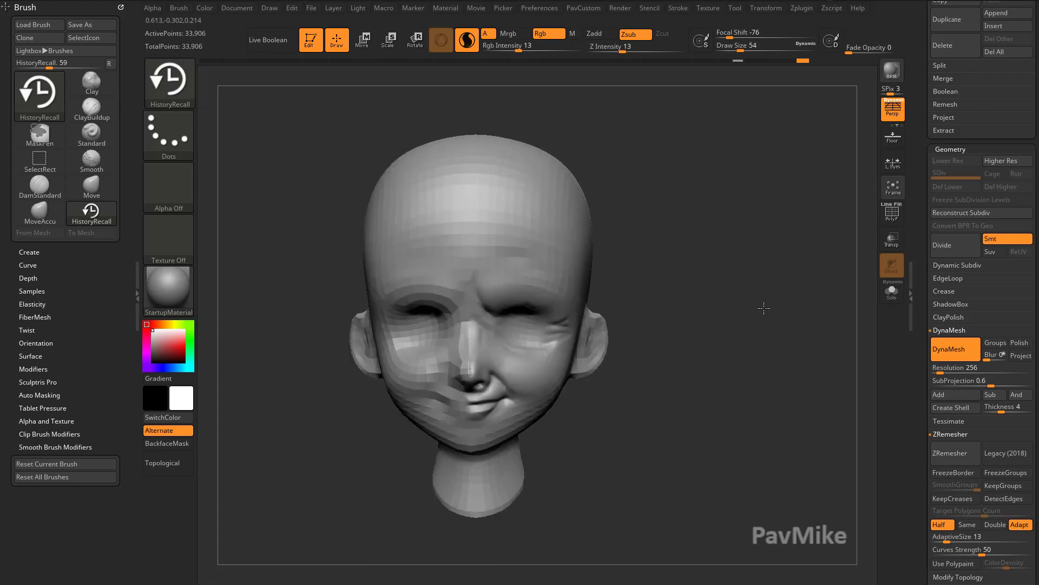
drag(763, 306, 721, 303)
mouse_move(721, 303)
alt+mouse_down()
mouse_move(720, 317)
mouse_move(767, 298)
alt+mouse_up()
click(892, 212)
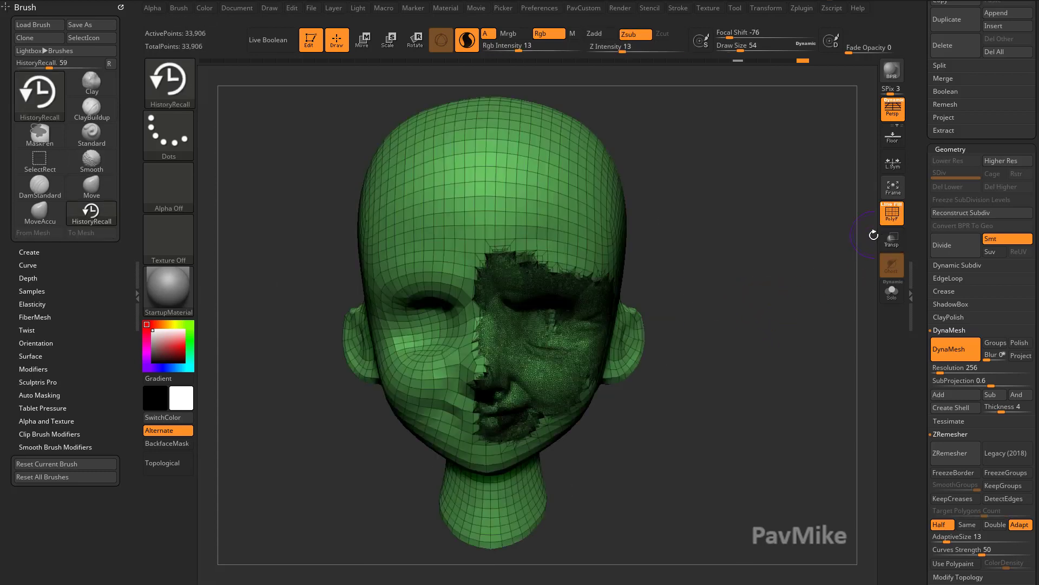
drag(708, 262, 733, 282)
Step: Undo all the Sculptris Pro recall strokes back to the plain low-poly head
key(ctrl+z)
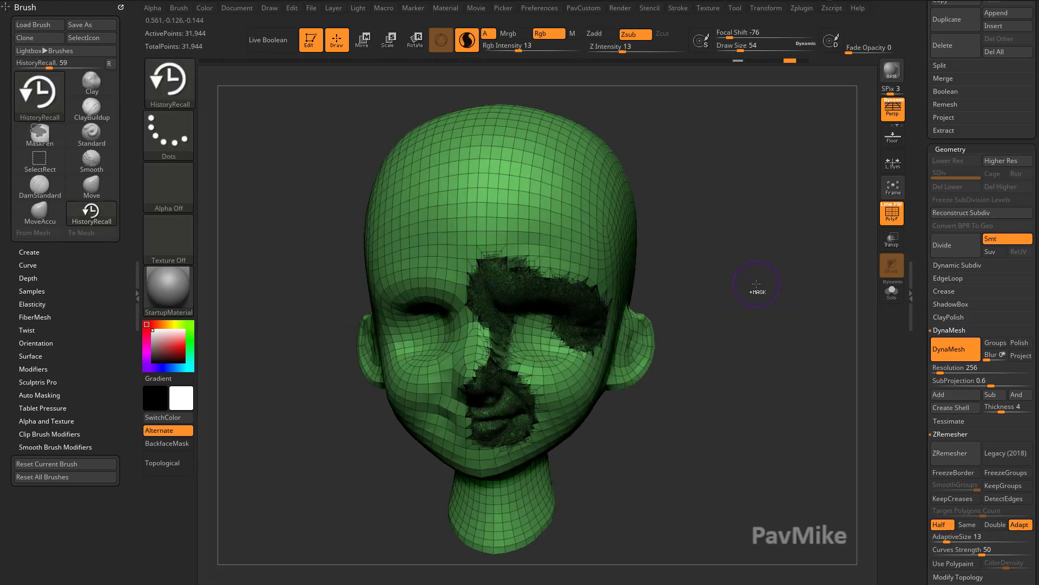
key(ctrl+z)
key(ctrl+z)
key(ctrl+z)
key(ctrl+z)
Step: Switch to the Standard brush and set its draw size to 33
key(b)
key(s)
key(t)
key(s)
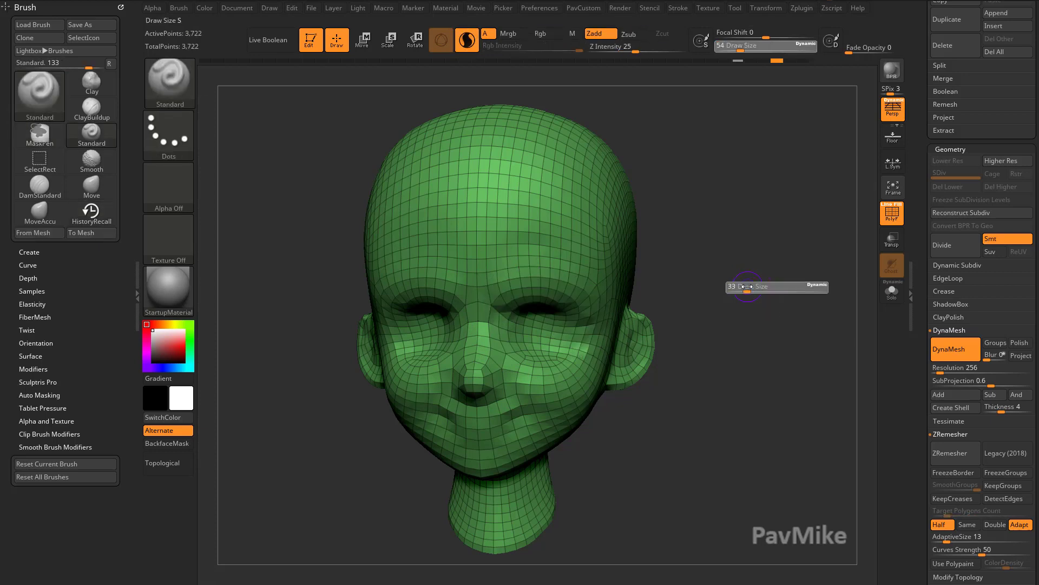
mouse_move(752, 287)
mouse_down()
mouse_move(751, 296)
mouse_move(754, 287)
mouse_up()
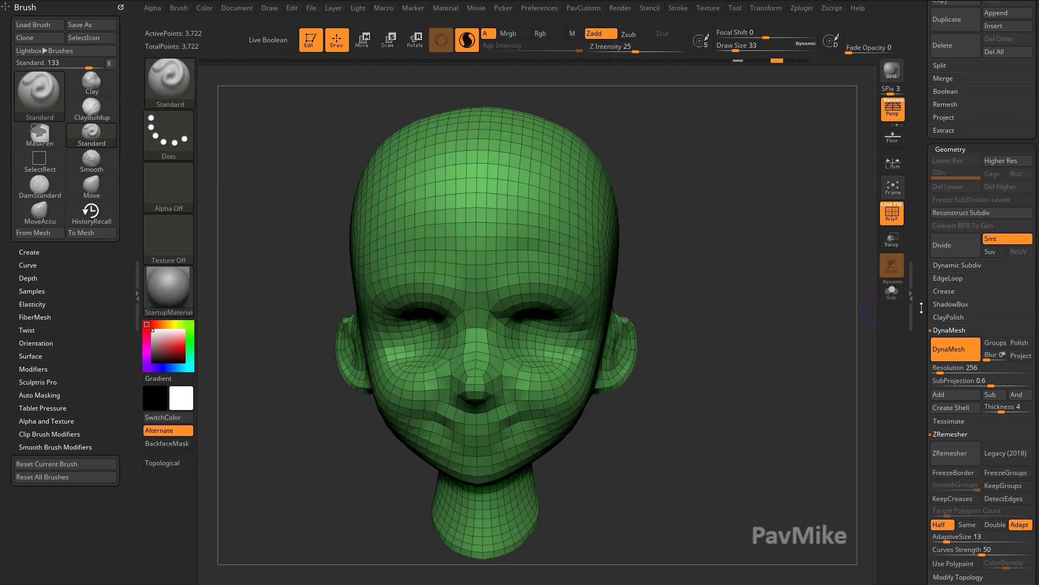
Step: Step the low-poly head back one state in the undo history and inspect its mesh with and without the wireframe
click(738, 60)
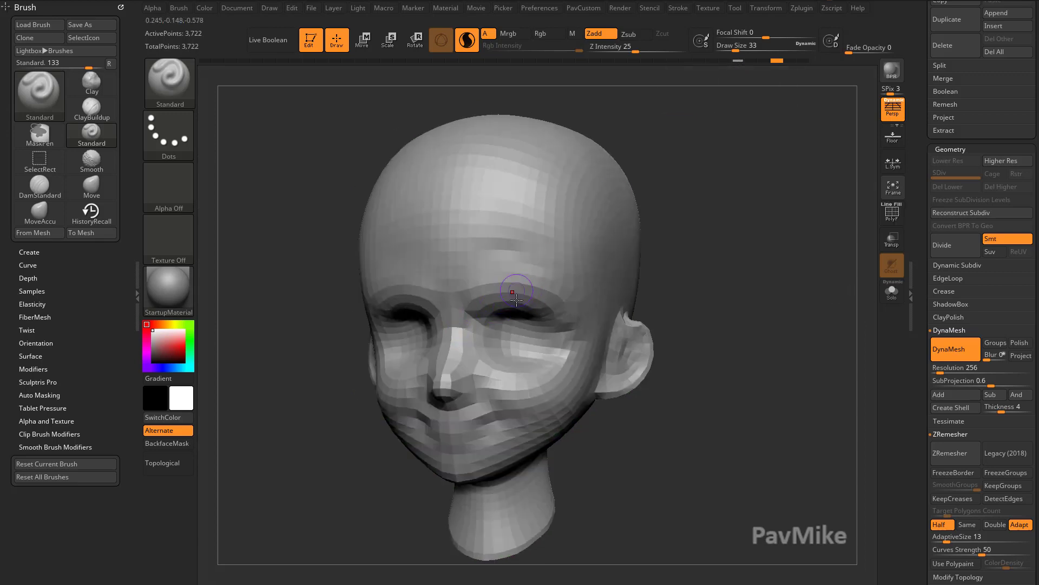
drag(707, 325, 758, 303)
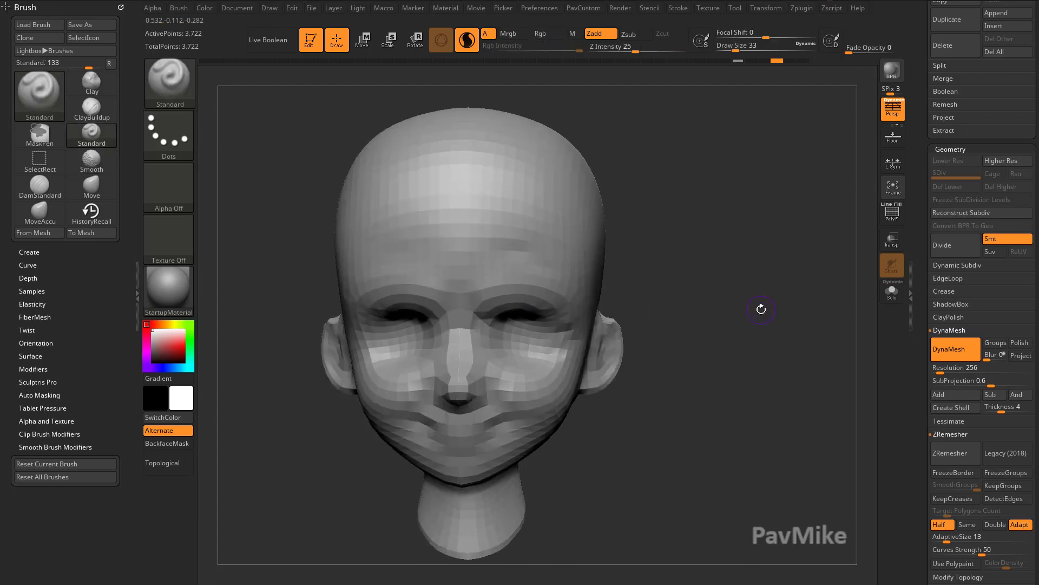
click(777, 61)
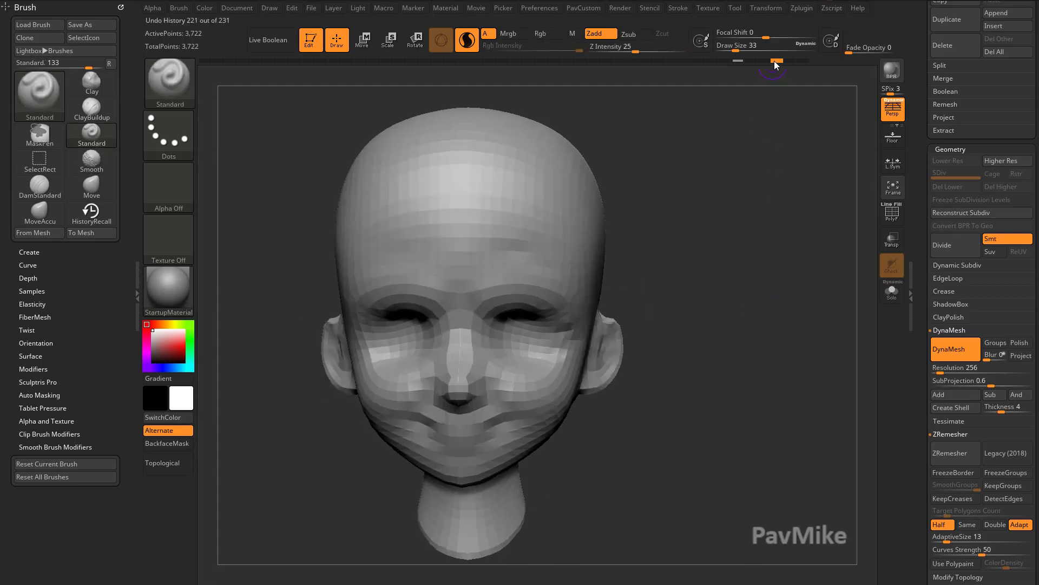
click(774, 61)
drag(768, 66, 768, 66)
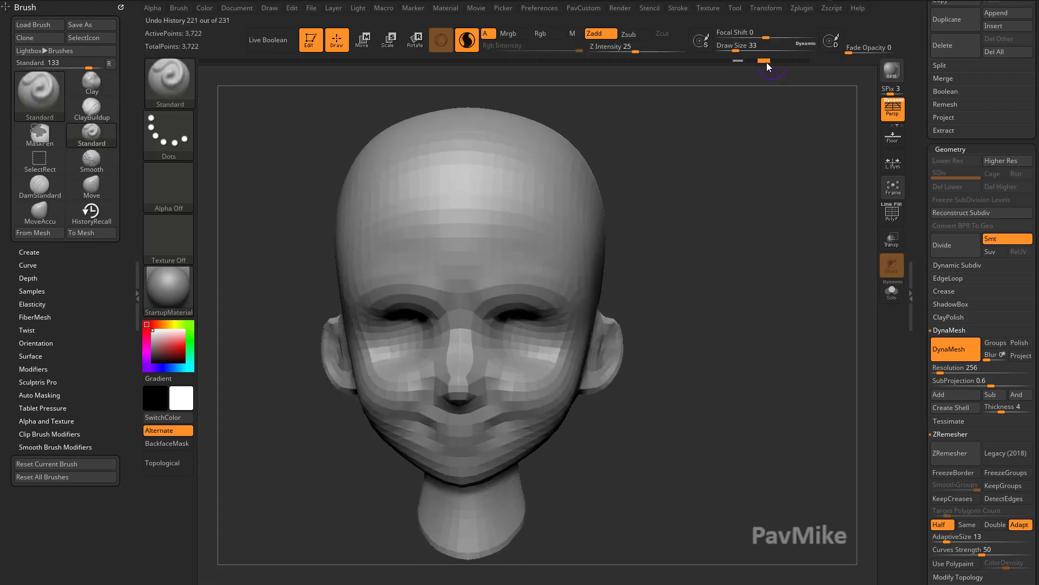
click(899, 219)
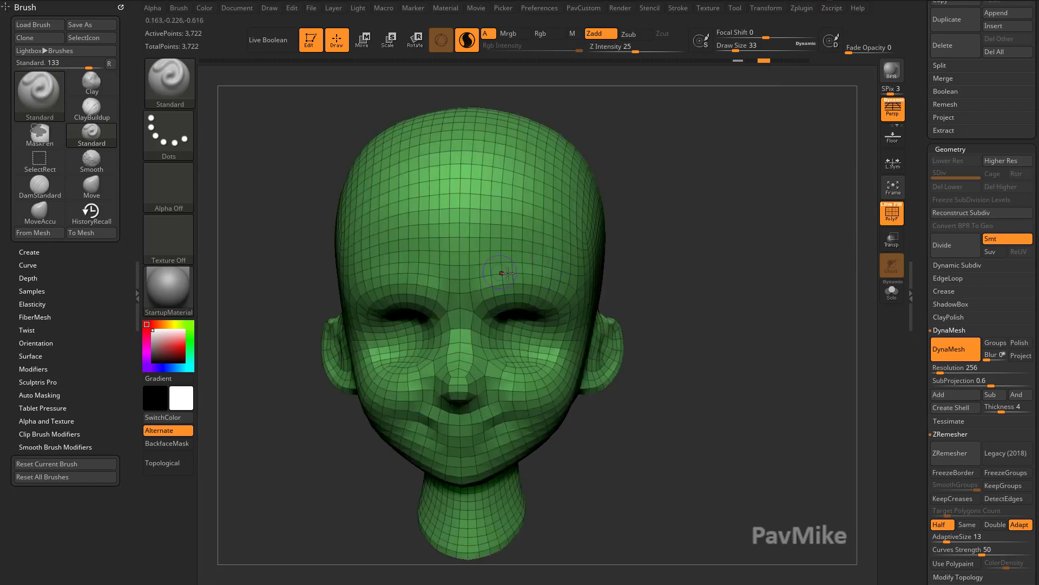
drag(649, 276, 754, 253)
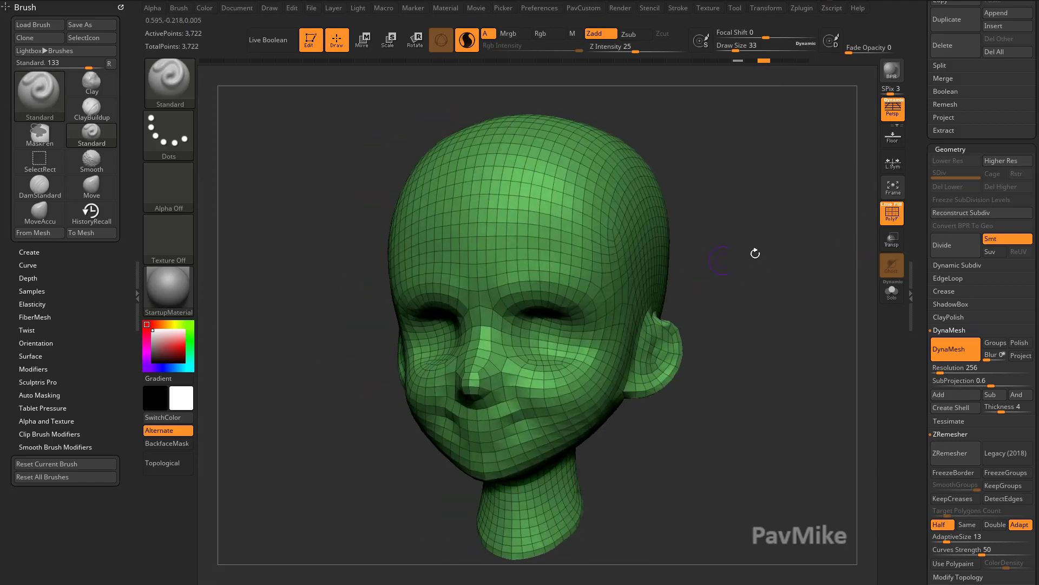
click(896, 214)
drag(741, 188, 758, 199)
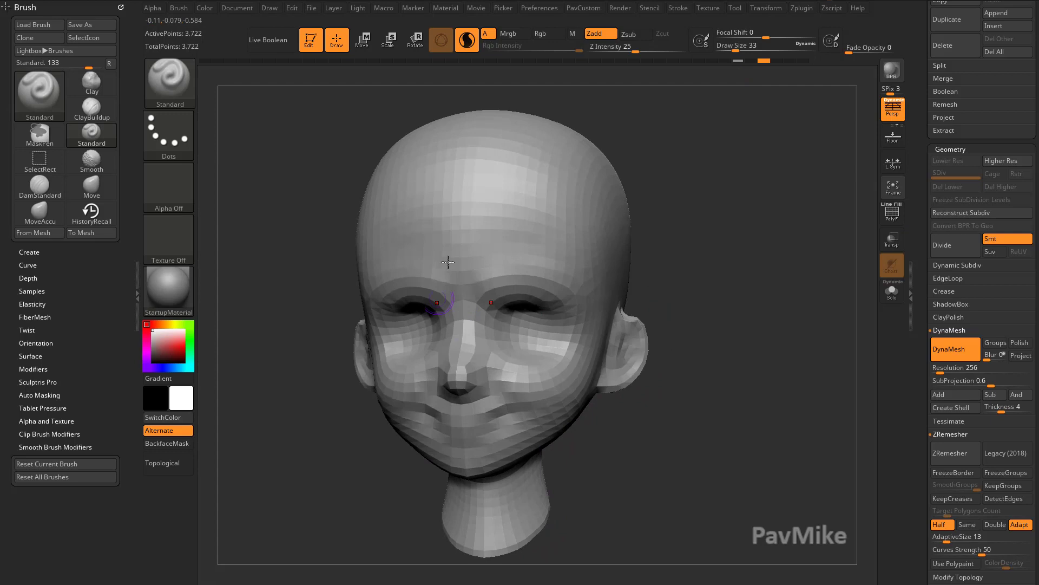
Step: Collapse the DynaMesh and ZRemesher settings and open the subtool Project settings
shift+click(945, 332)
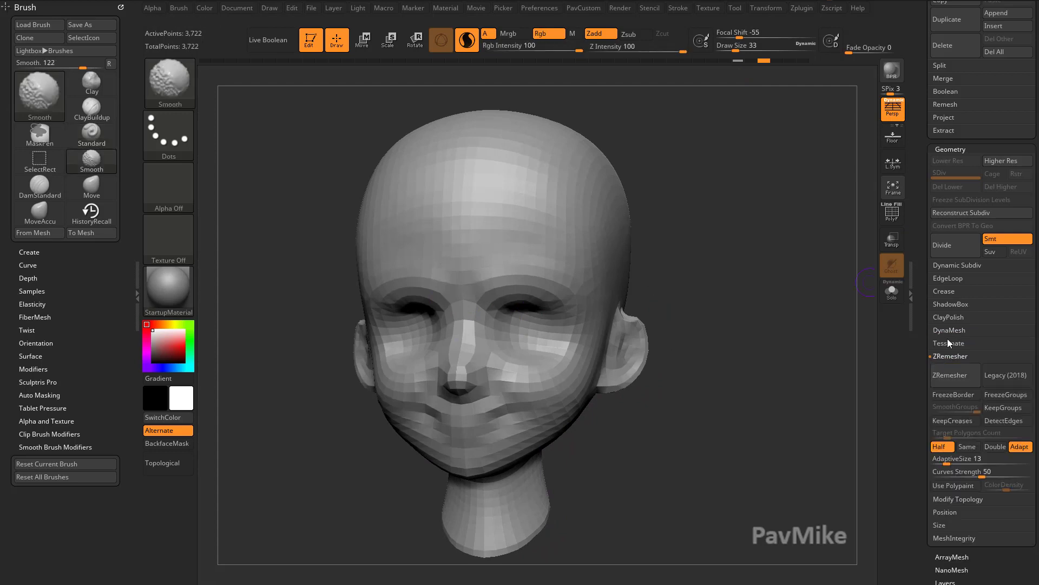
shift+click(953, 356)
scroll(953, 271, up, 1)
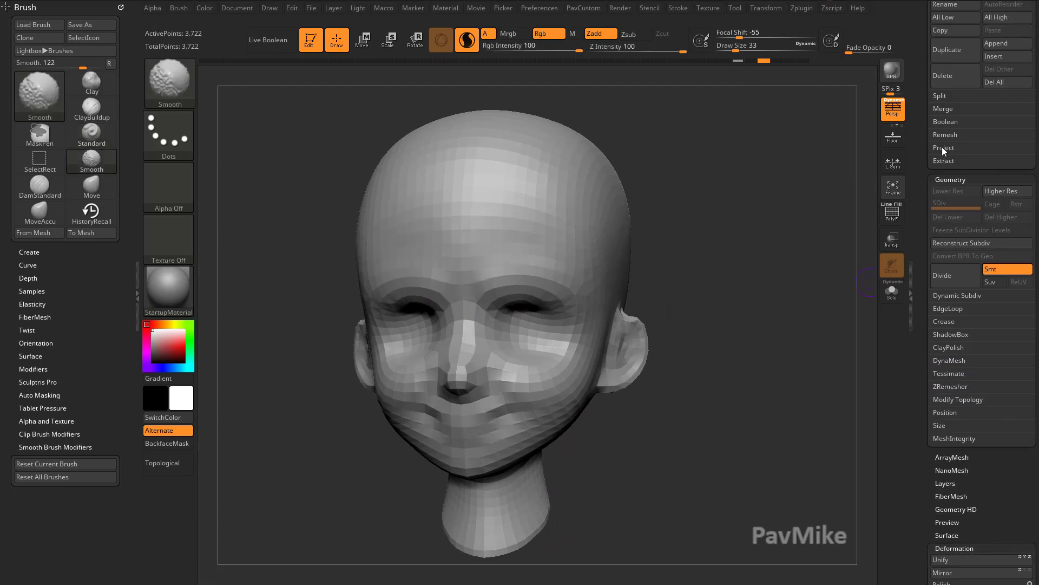
shift+click(942, 147)
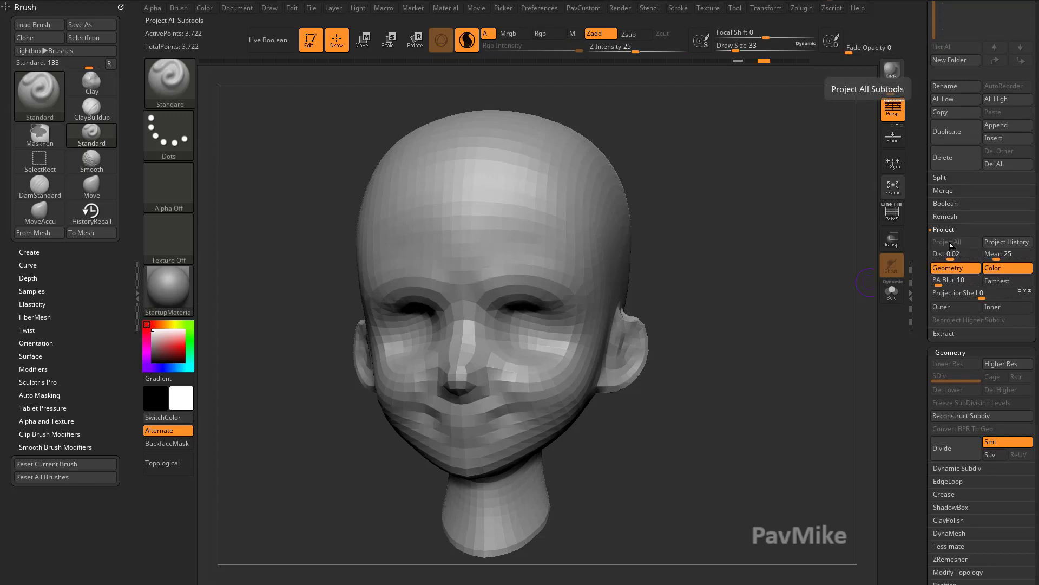
Step: Append a cylinder as a second subtool to the head and look at it from slightly above
scroll(958, 206, up, 5)
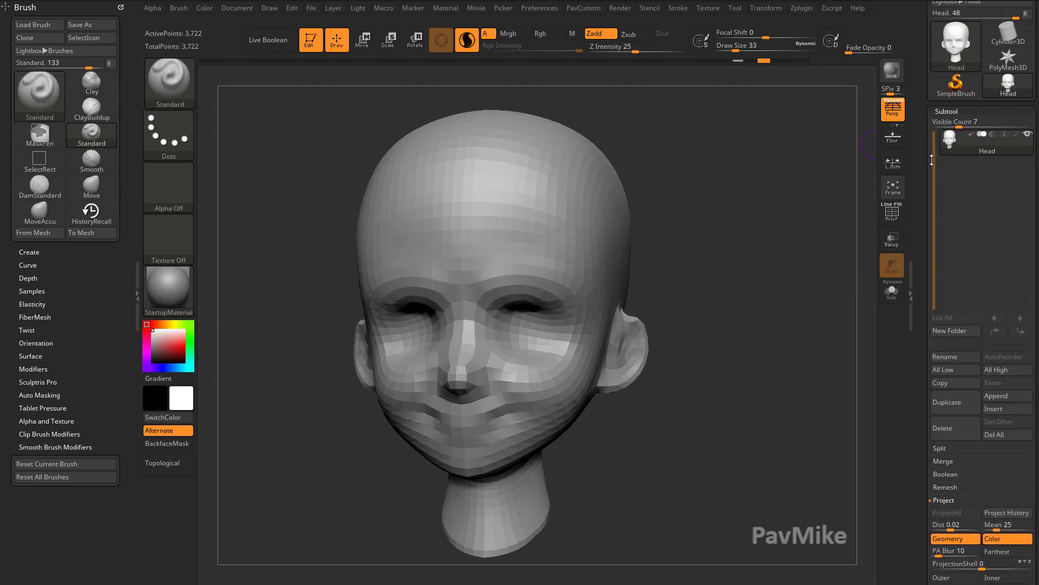
click(996, 396)
click(685, 314)
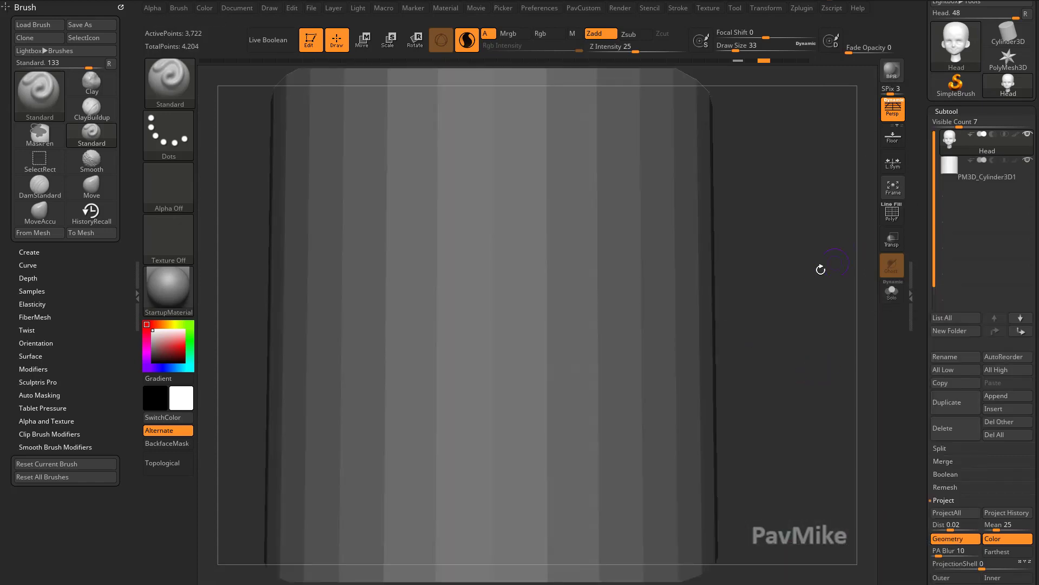
scroll(956, 150, down, 2)
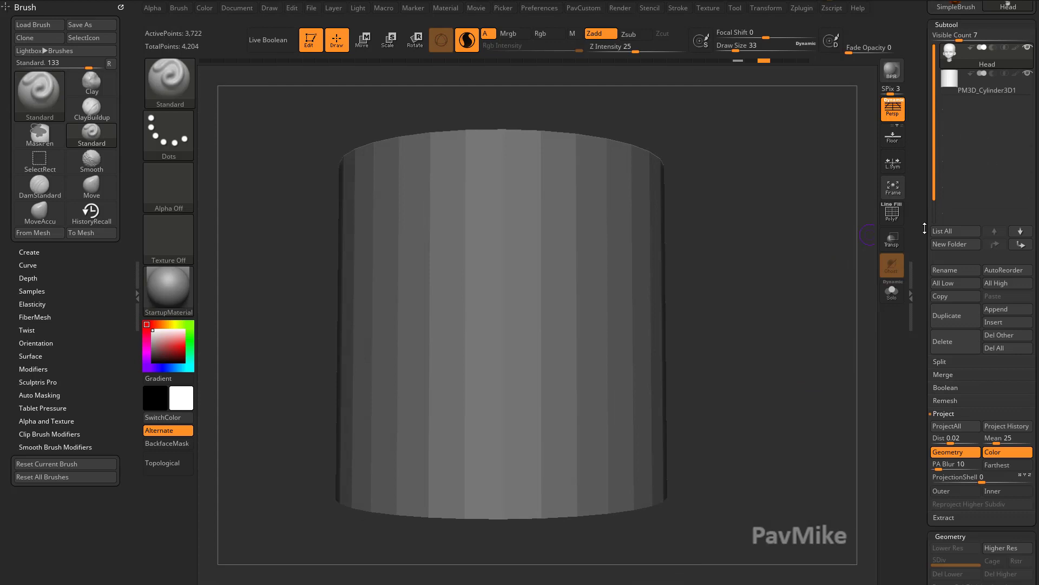
scroll(924, 228, down, 1)
scroll(921, 385, up, 3)
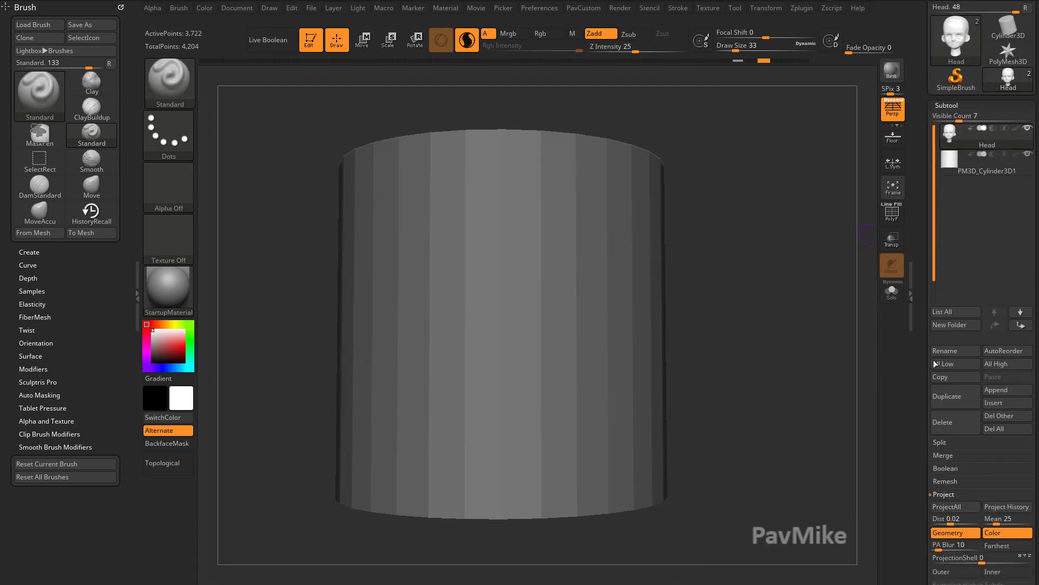
mouse_move(831, 155)
mouse_down()
mouse_move(784, 255)
mouse_move(831, 167)
mouse_up()
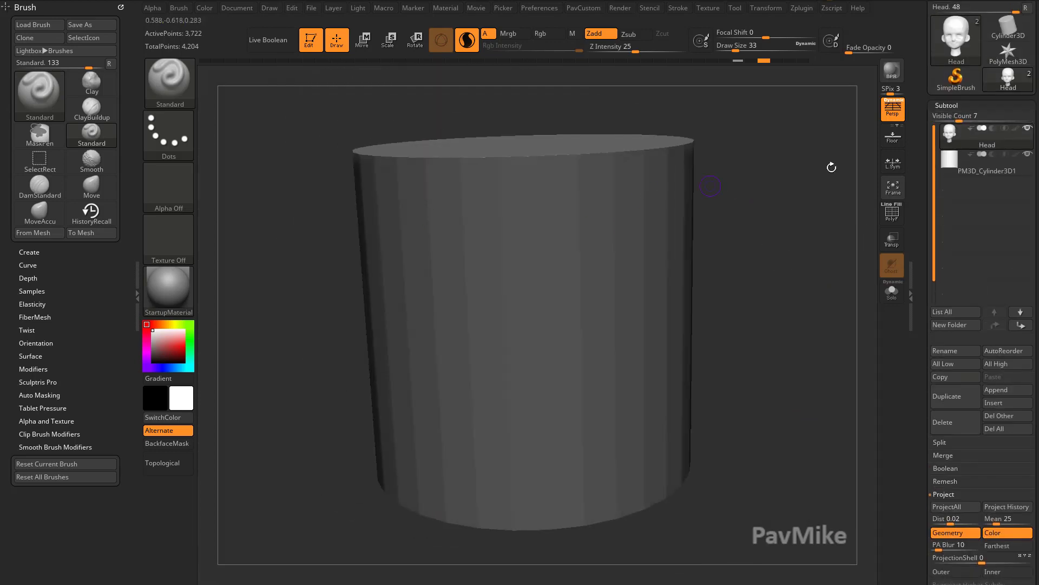
Step: Delete the appended cylinder subtool so that only the head remains
click(972, 170)
scroll(959, 342, down, 1)
click(948, 416)
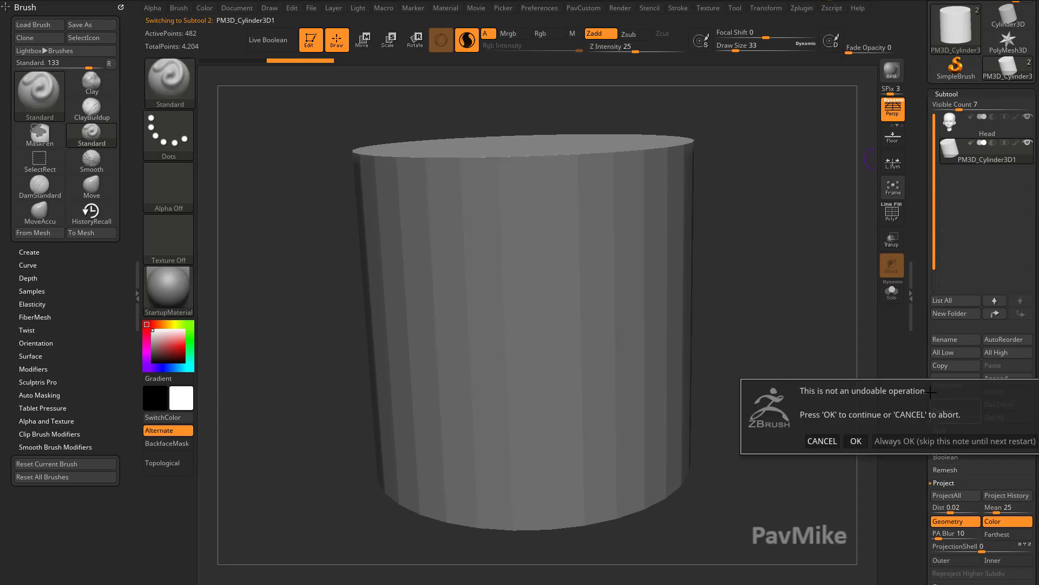
click(958, 437)
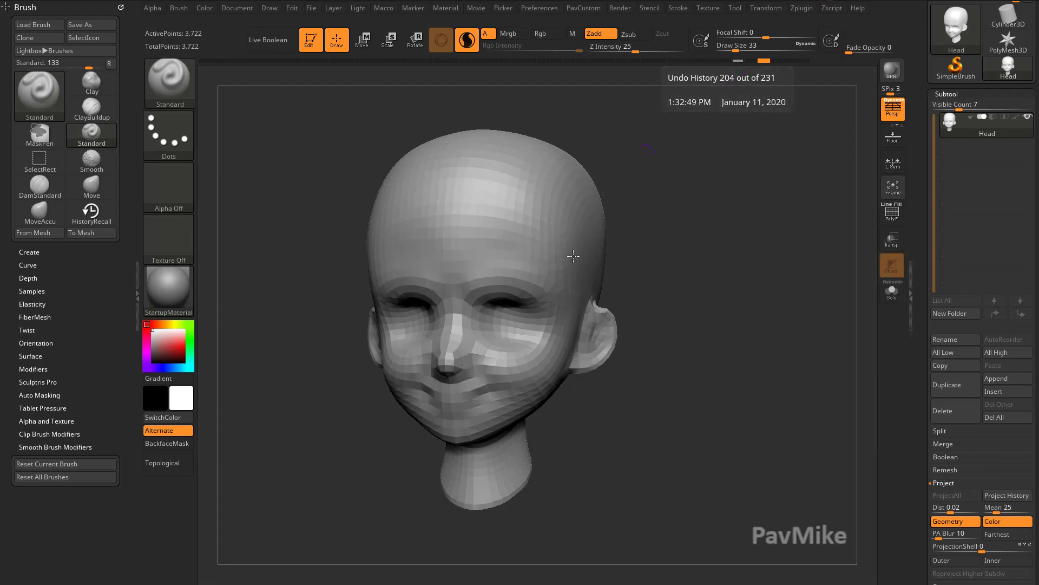
Step: Project the detailed history state onto the low-poly head, dividing the mesh up to subdivision level 4 and repeating Project History at the new levels
alt+drag(742, 287, 720, 303)
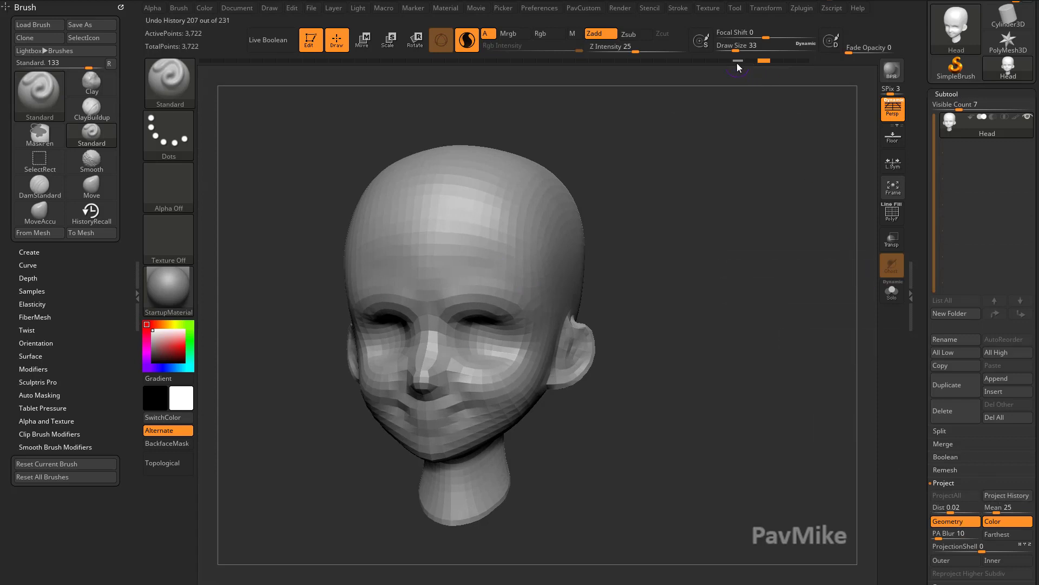
click(1003, 495)
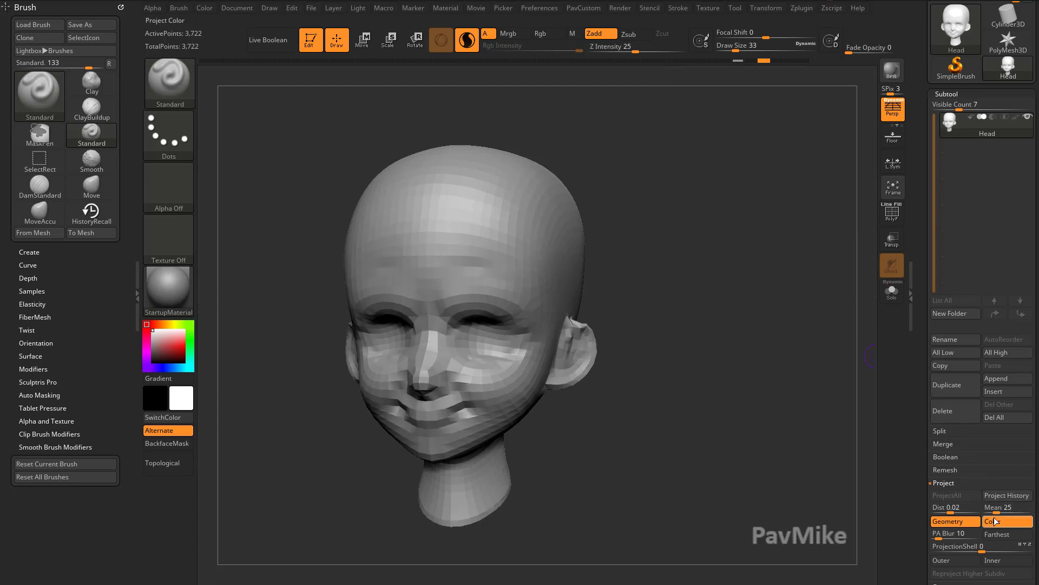
key(ctrl+d)
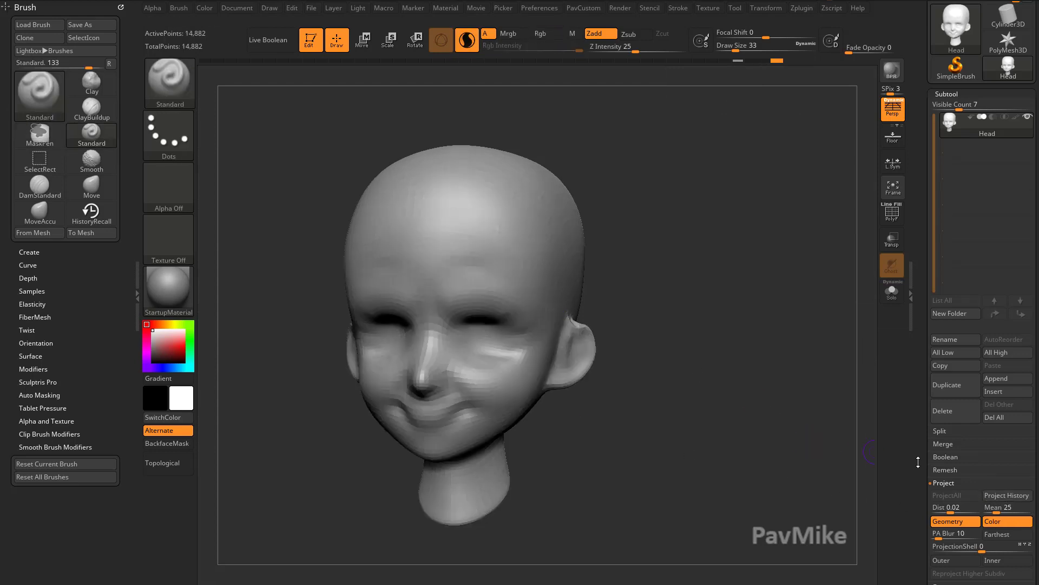
drag(918, 461, 924, 186)
click(1004, 340)
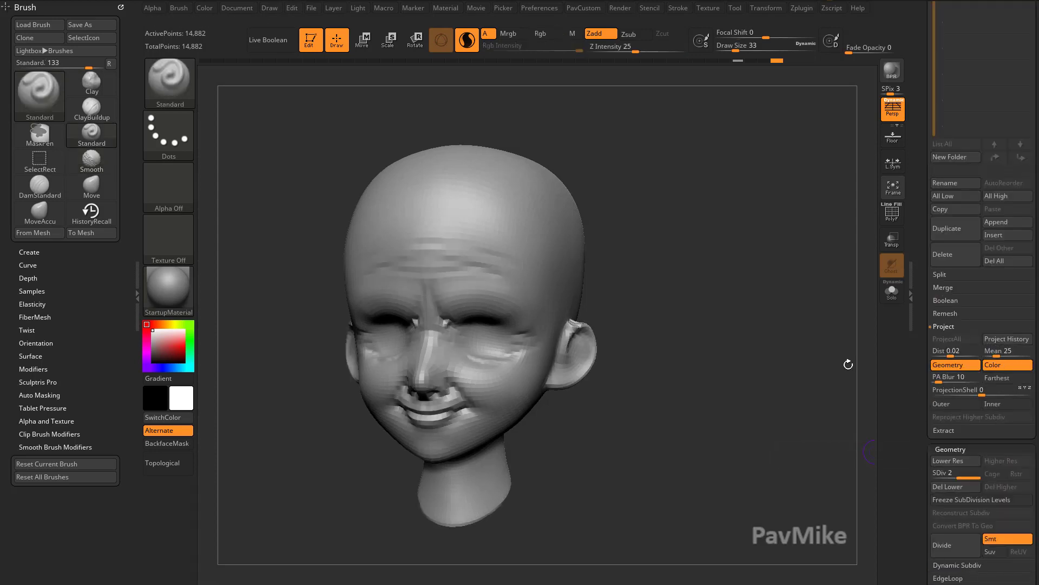
key(ctrl+d)
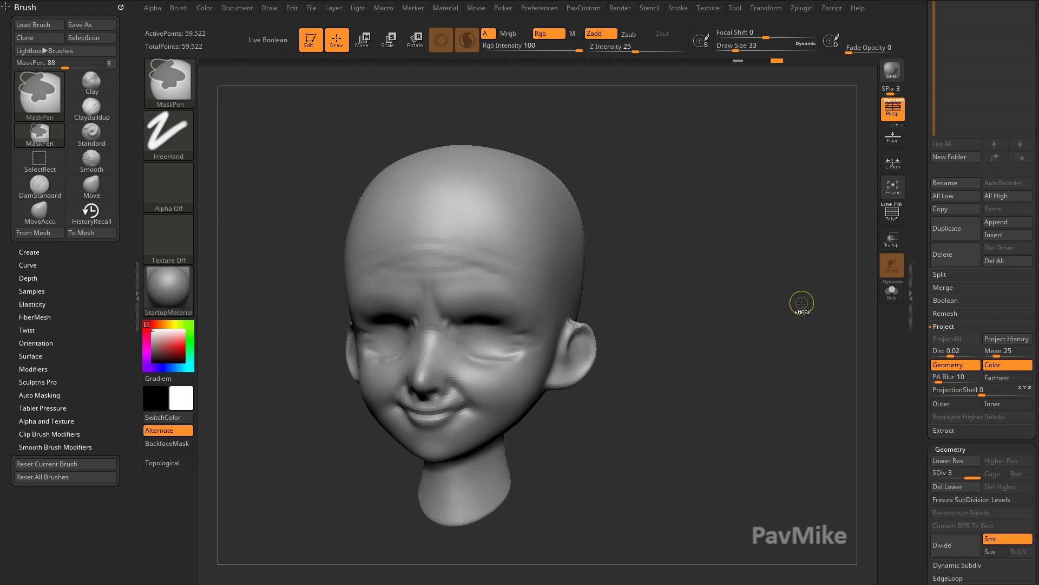
key(ctrl+d)
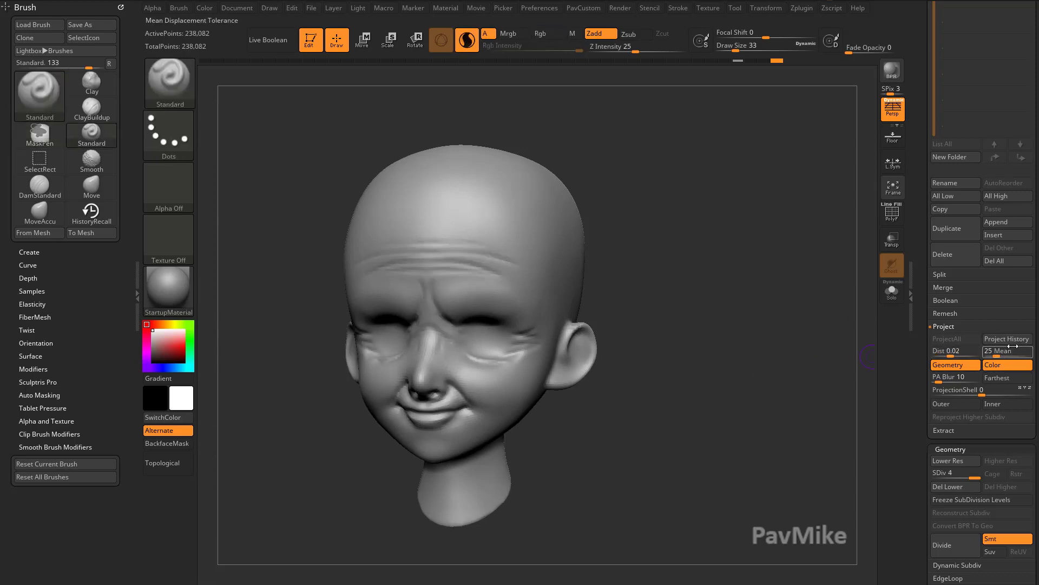
Step: Inspect the projected wrinkles and facial details on the head from several angles, and check its subdivision level and topology with the wireframe
drag(733, 379, 698, 368)
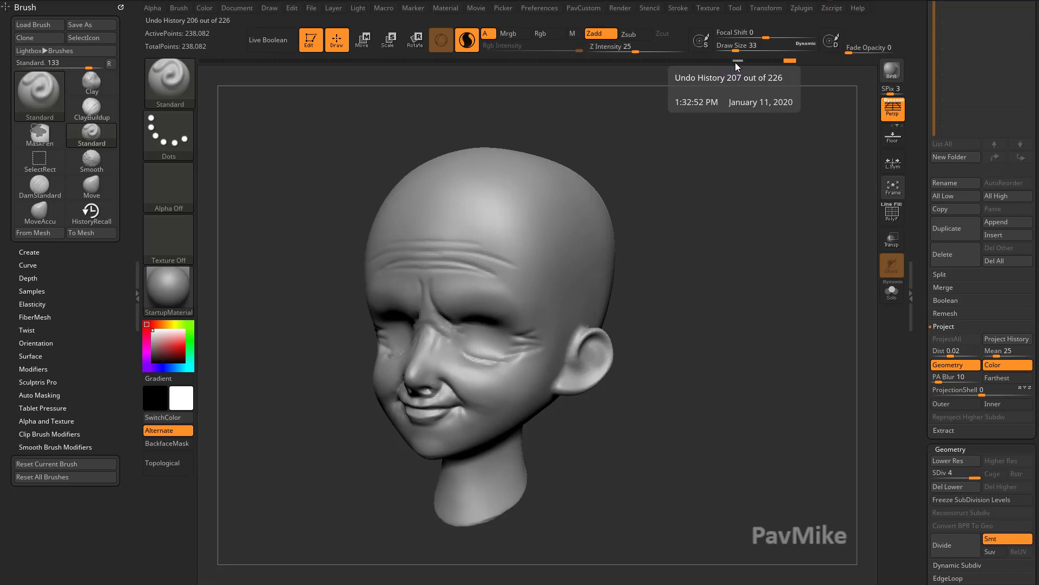
drag(720, 195, 742, 103)
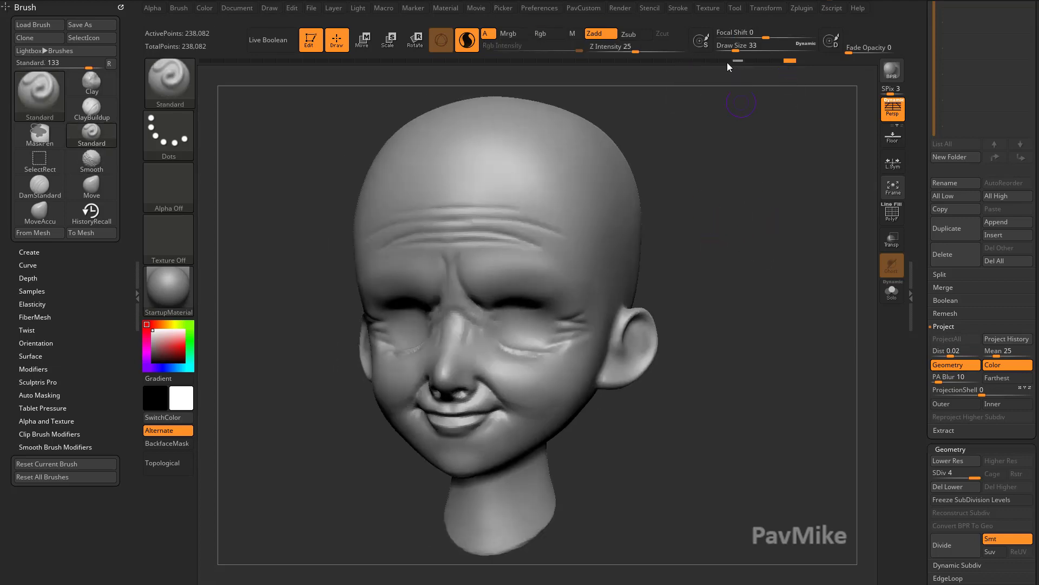
drag(783, 196, 838, 251)
key(shift+f)
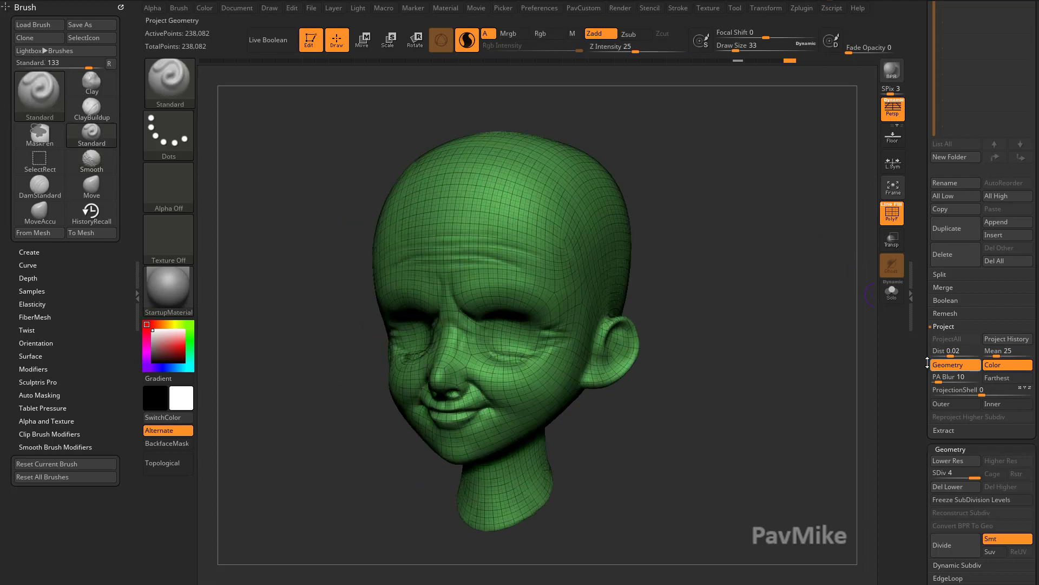
scroll(955, 413, down, 2)
drag(935, 430, 954, 431)
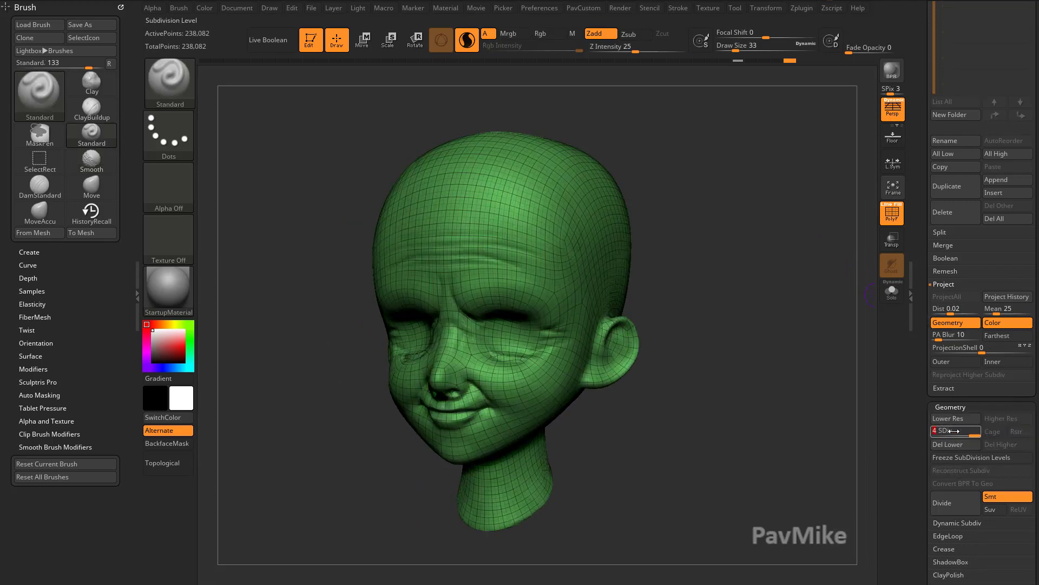
key(shift+f)
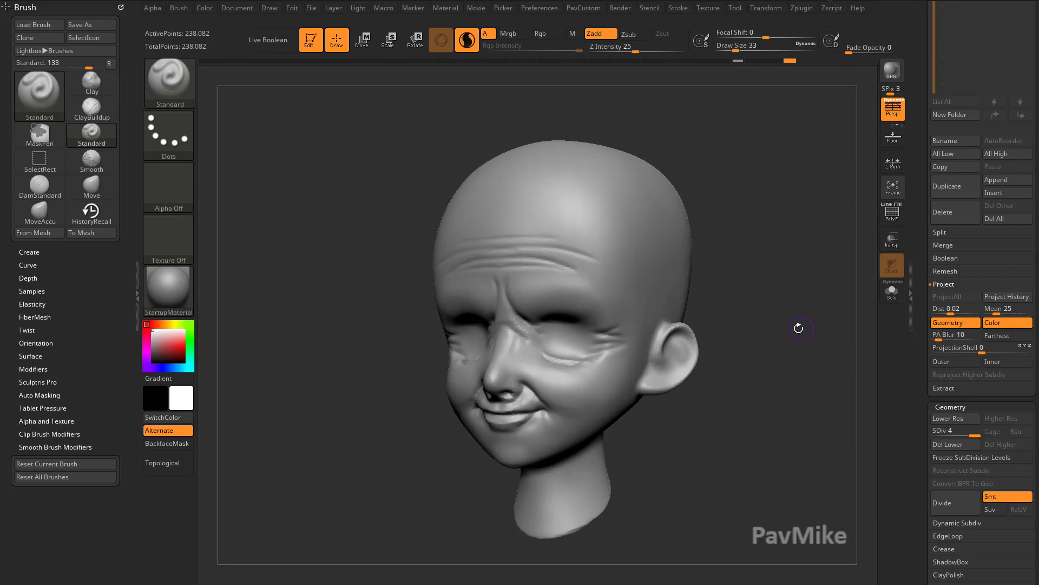